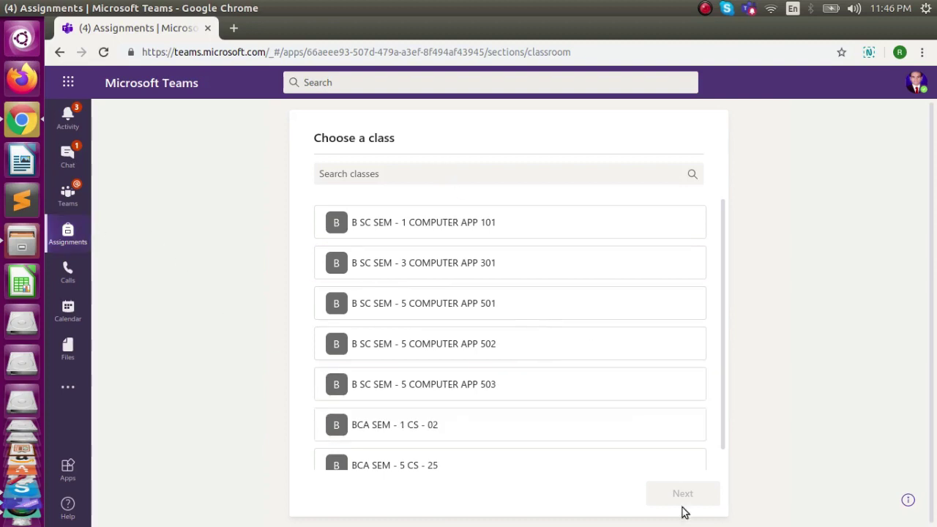
- Open the assignments of the class BCA SEM - 1 CS - 02 and collapse the Assigned section
{"action": "right_click", "coordinate": [724, 437]}
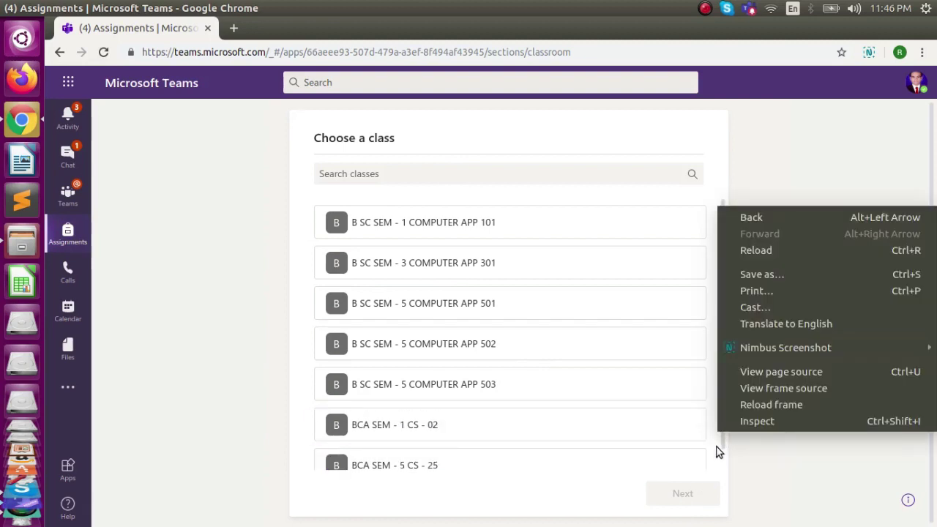
{"action": "left_click", "coordinate": [718, 452]}
{"action": "left_click", "coordinate": [589, 431]}
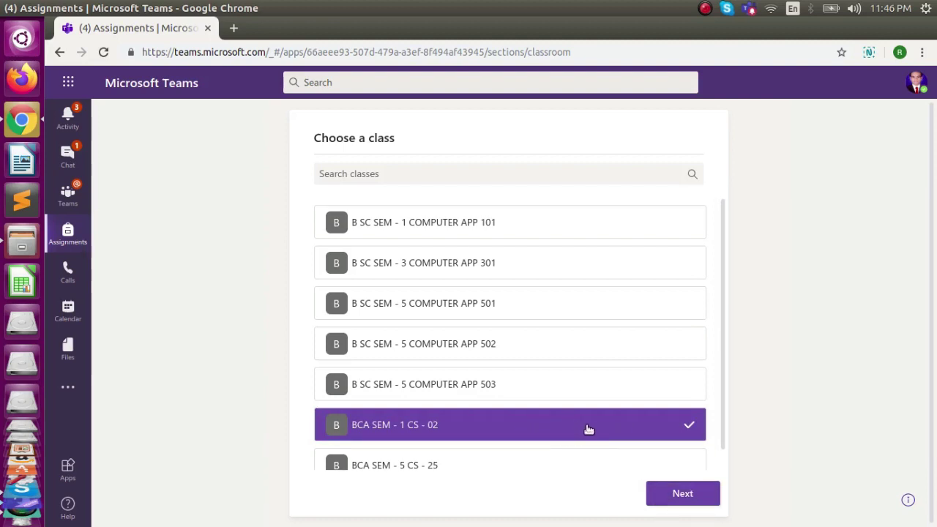
{"action": "left_click", "coordinate": [663, 499]}
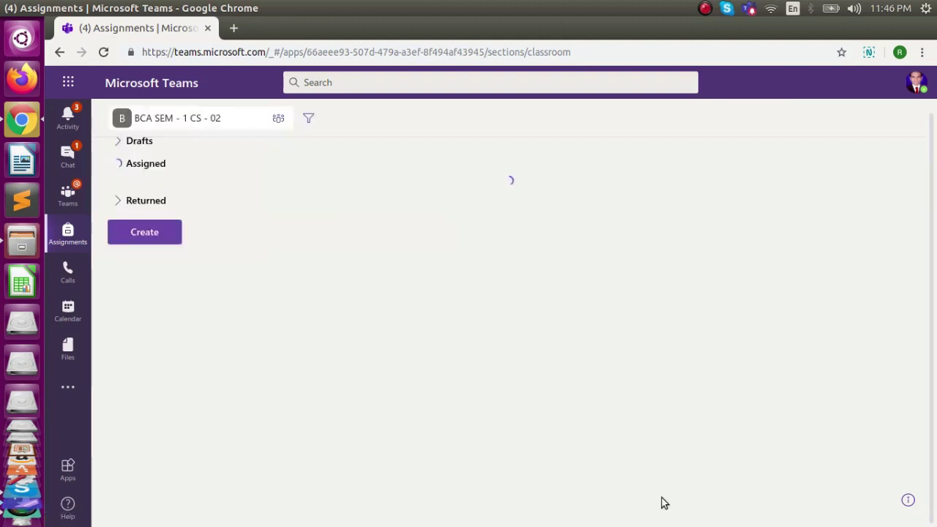
{"action": "left_click", "coordinate": [117, 175]}
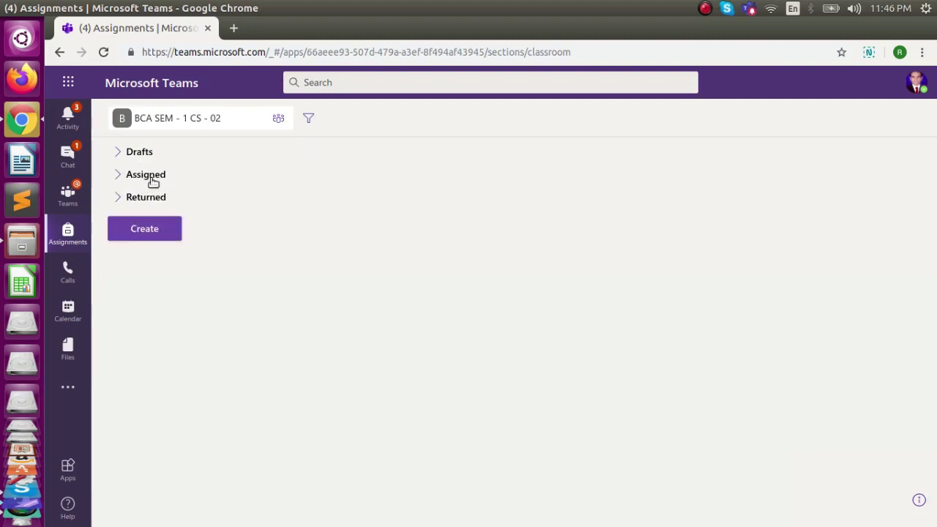
- Create a quiz assignment for the class, starting from a new blank quiz in Microsoft Forms
{"action": "left_click", "coordinate": [174, 233]}
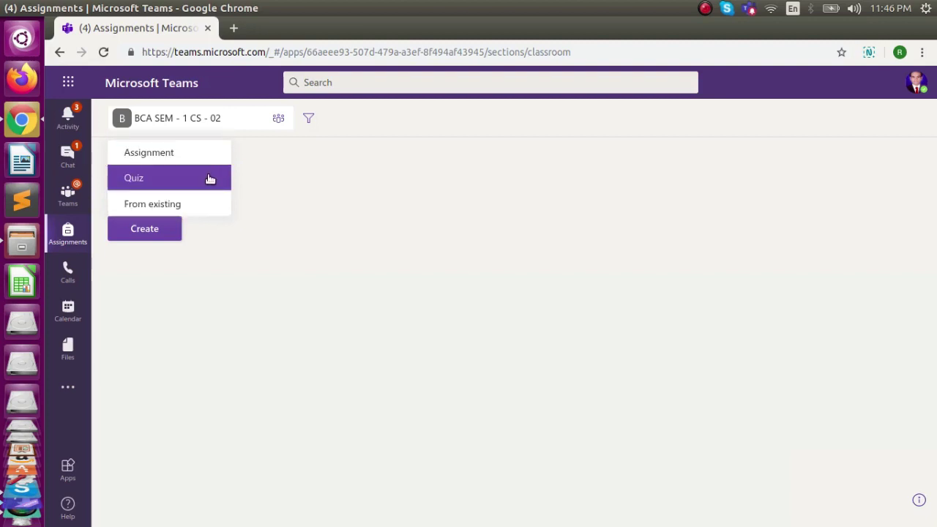
{"action": "left_click", "coordinate": [209, 179]}
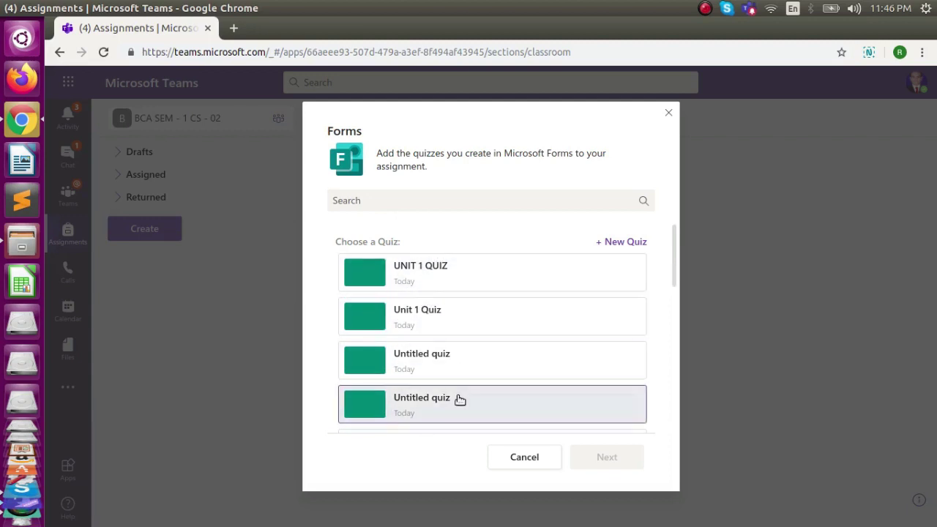
{"action": "left_click", "coordinate": [626, 244]}
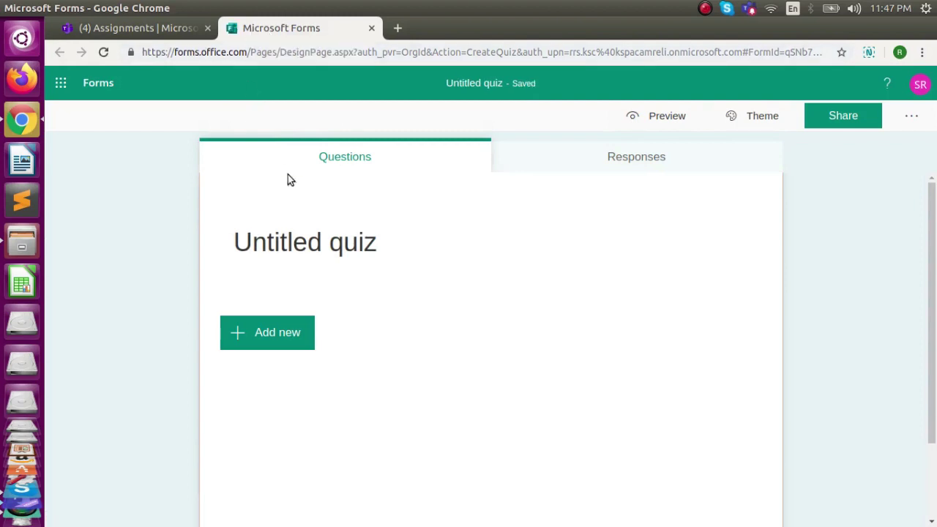
- View the untitled quiz's Responses page and return to its questions
{"action": "left_click", "coordinate": [608, 170]}
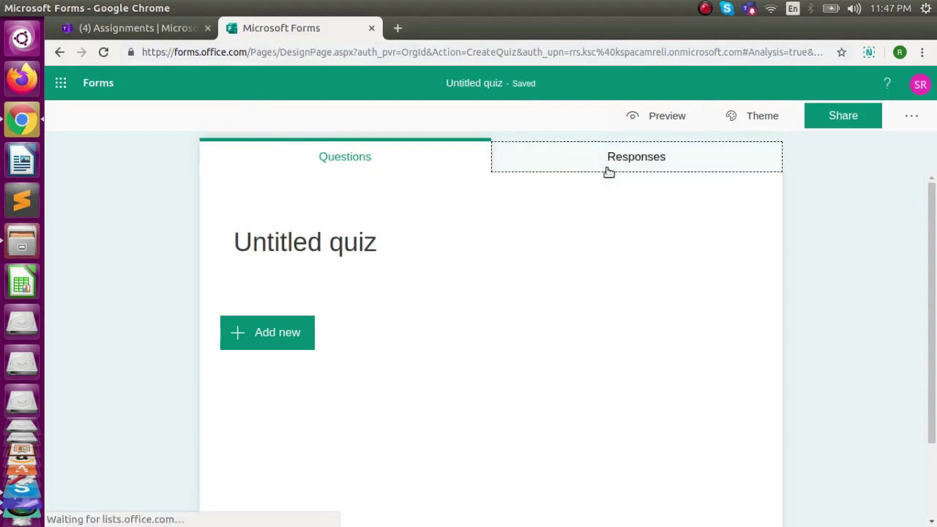
{"action": "left_click", "coordinate": [399, 158]}
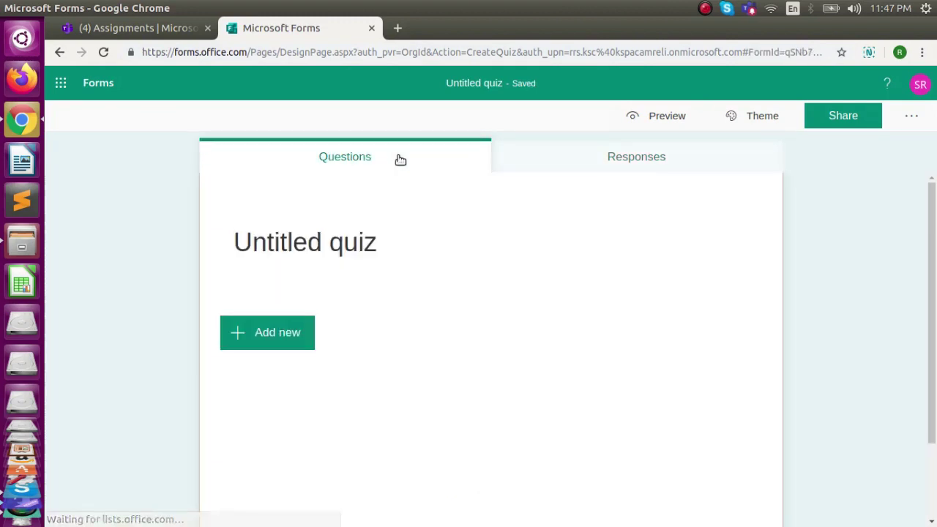
{"action": "left_click", "coordinate": [576, 167]}
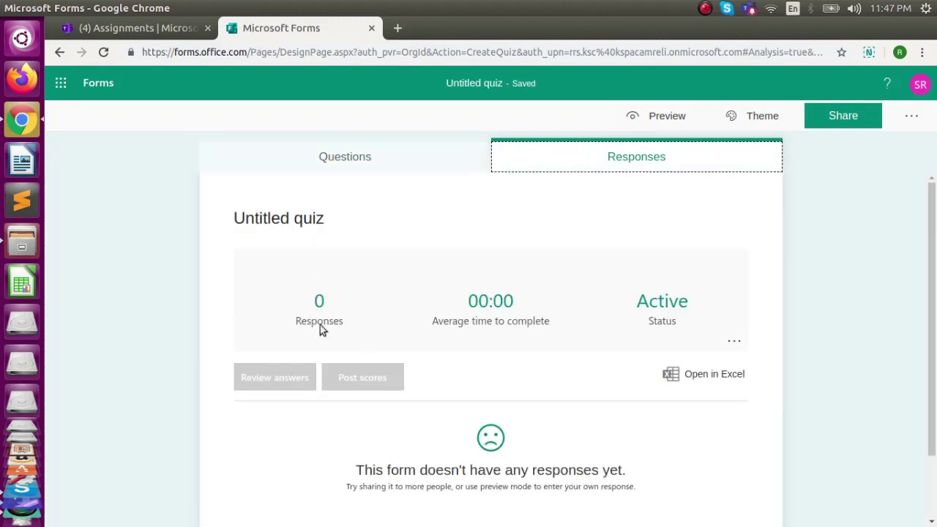
{"action": "left_click", "coordinate": [376, 158]}
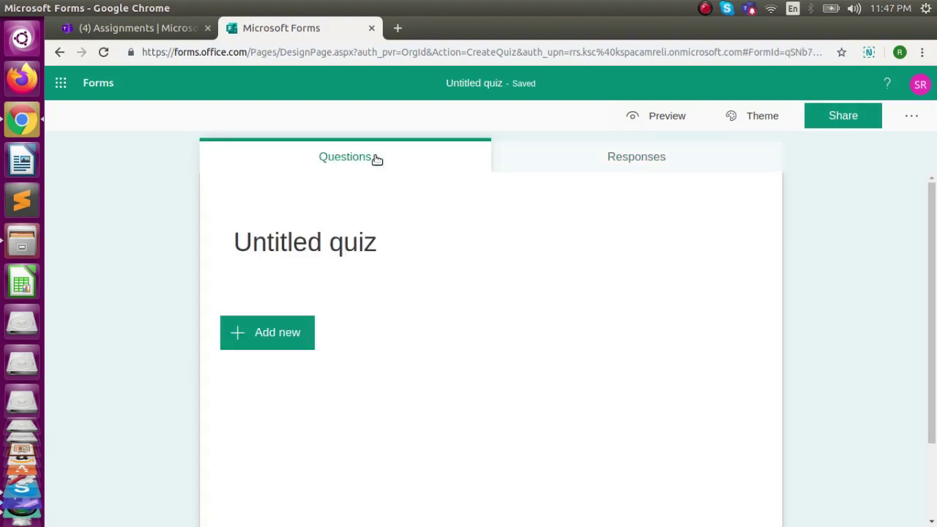
- Change the quiz title to "QUIZ 1 UNIT 1"
{"action": "left_click", "coordinate": [334, 247]}
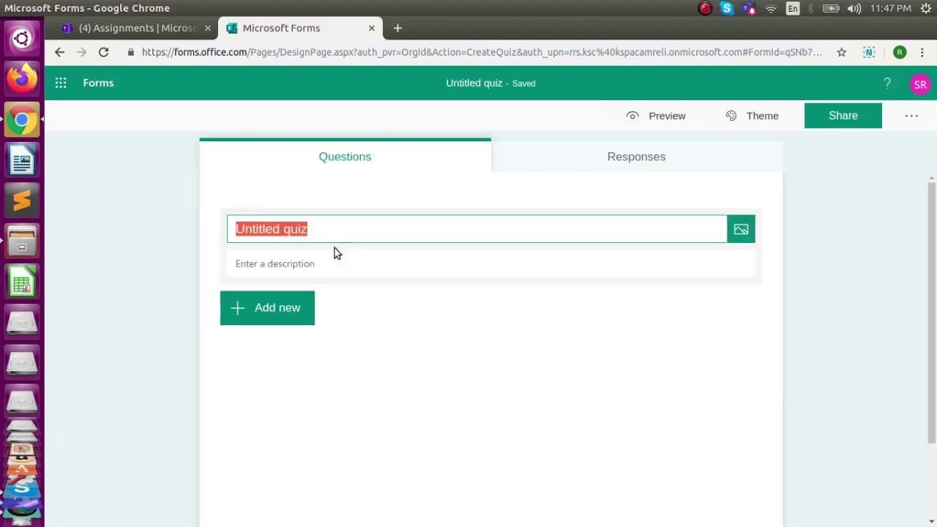
{"action": "type", "text": "QUIZ"}
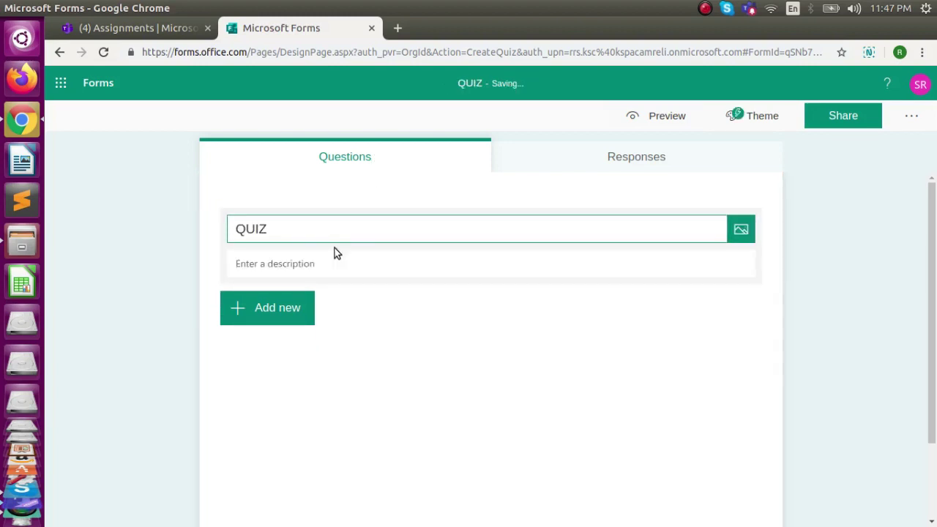
{"action": "type", "text": " 1 U"}
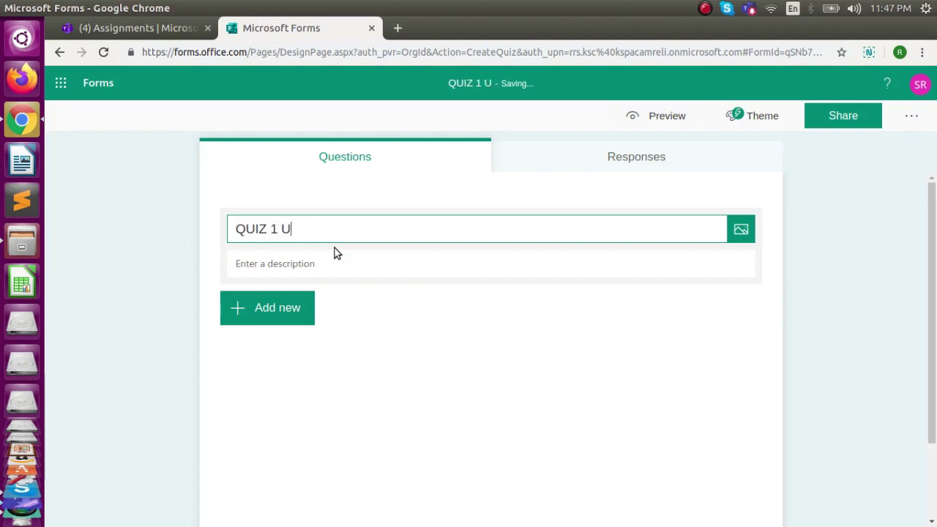
{"action": "type", "text": "NIT"}
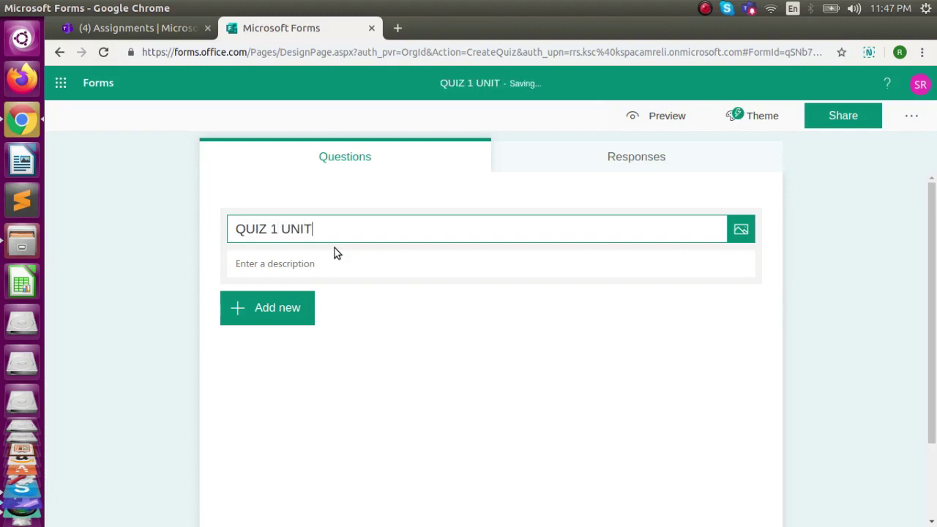
{"action": "type", "text": " 1"}
- Add a Choice question to the quiz with the text "C developed by?"
{"action": "left_click", "coordinate": [300, 324]}
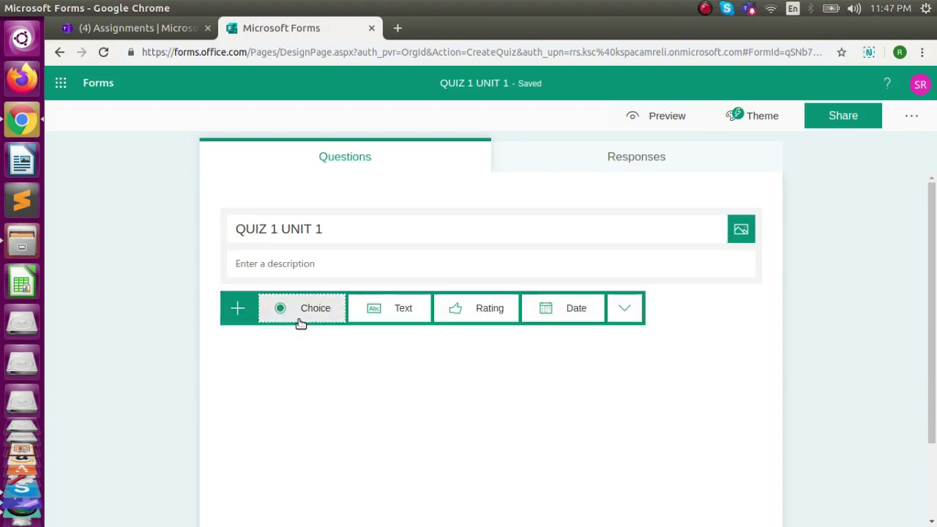
{"action": "left_click", "coordinate": [306, 317]}
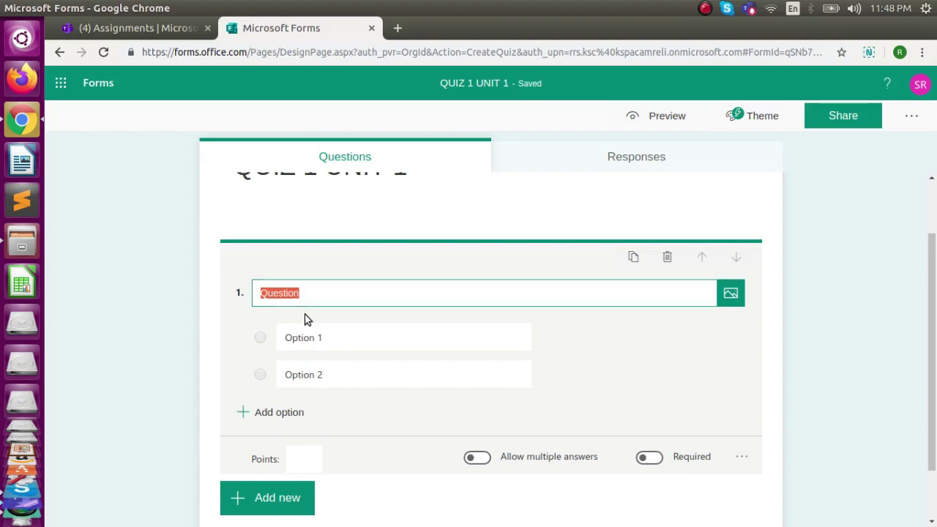
{"action": "type", "text": "C"}
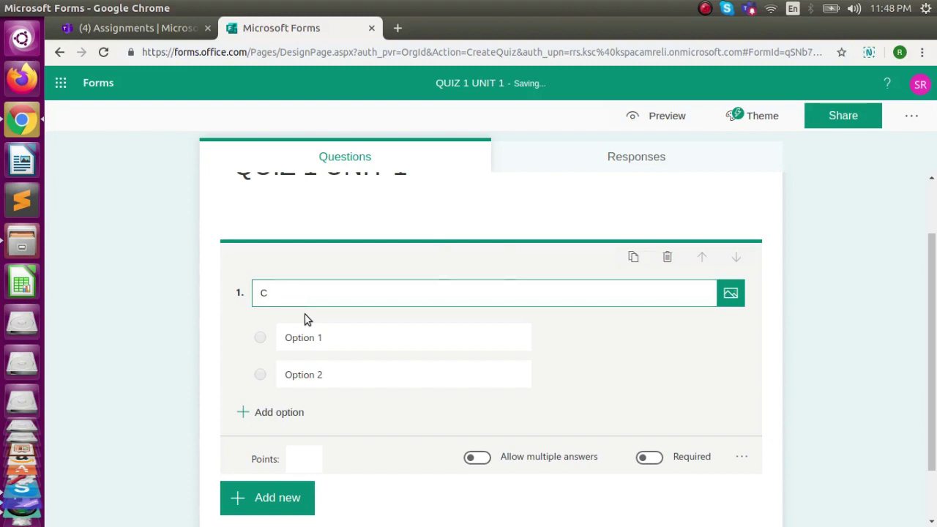
{"action": "type", "text": " developed"}
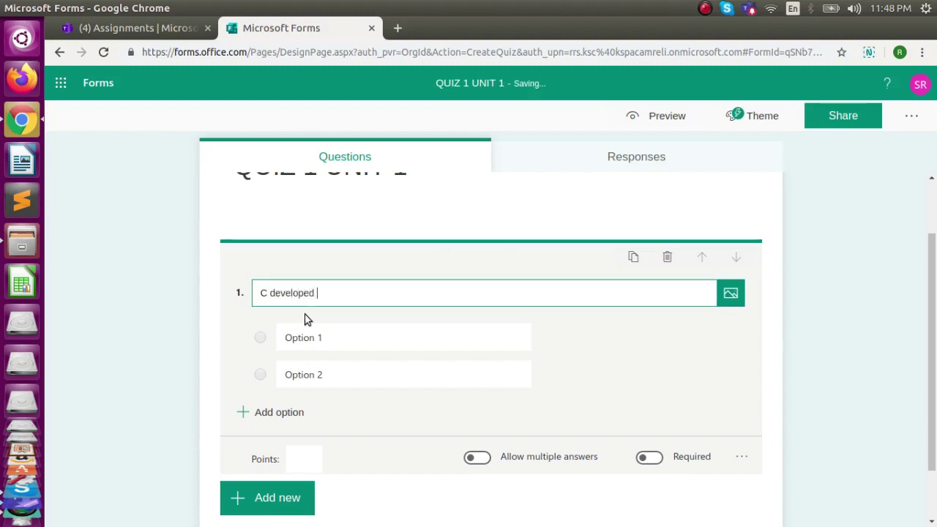
{"action": "type", "text": " by?"}
- Give the first question four answer options: "D R", "F G", "E D" and "K J"
{"action": "left_click", "coordinate": [321, 340]}
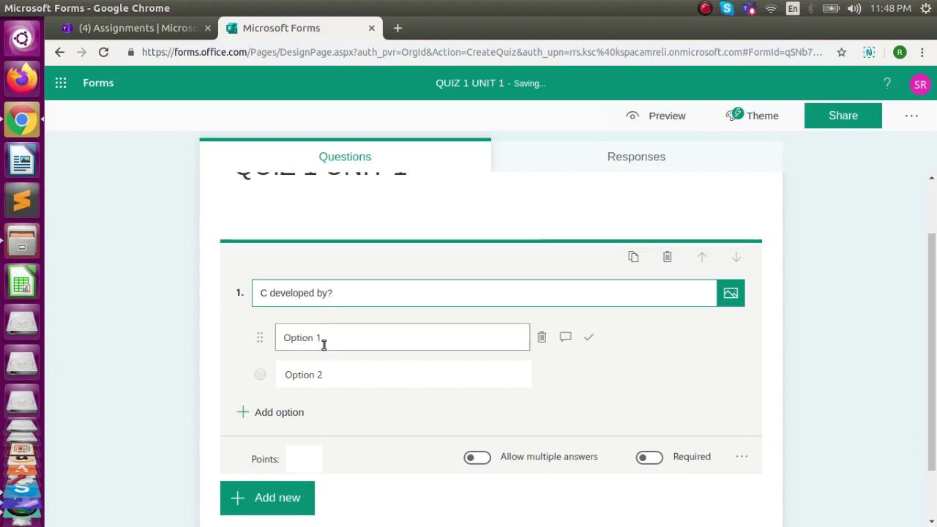
{"action": "type", "text": "D R"}
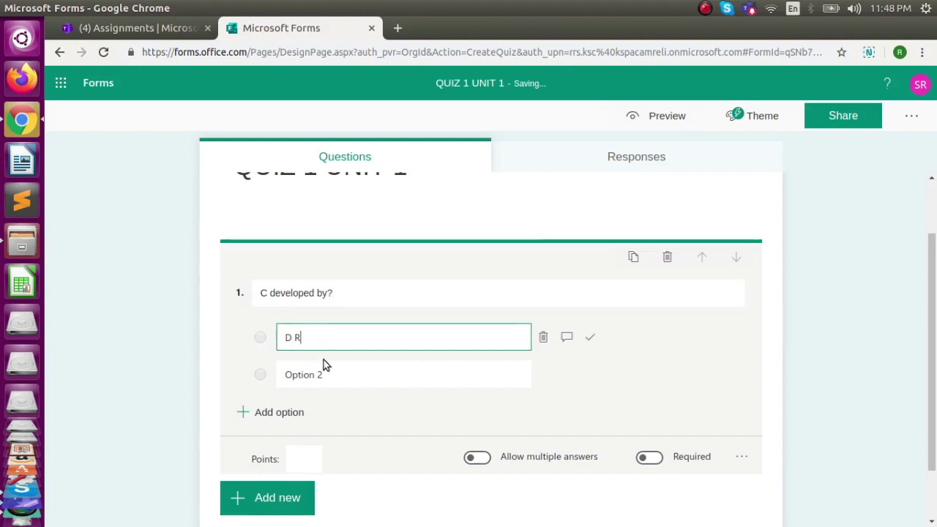
{"action": "left_click", "coordinate": [323, 374]}
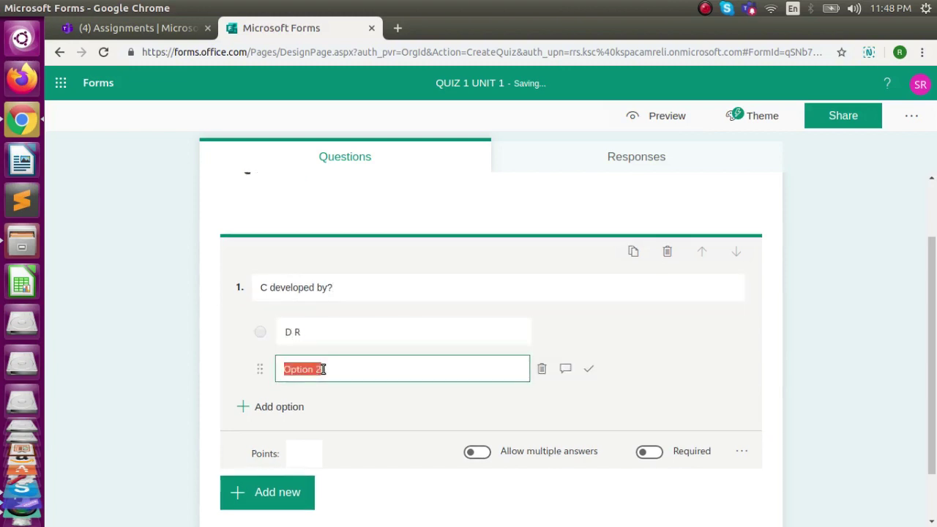
{"action": "type", "text": "F G"}
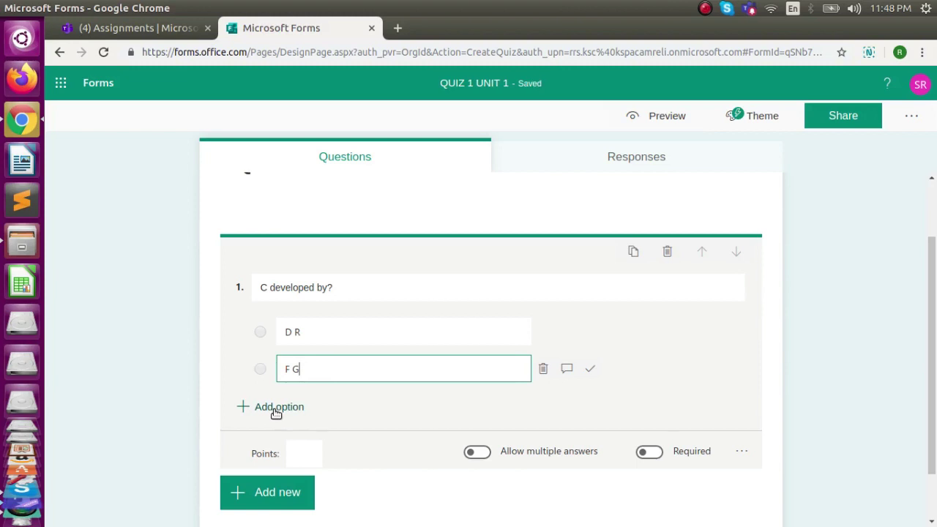
{"action": "left_click", "coordinate": [276, 410]}
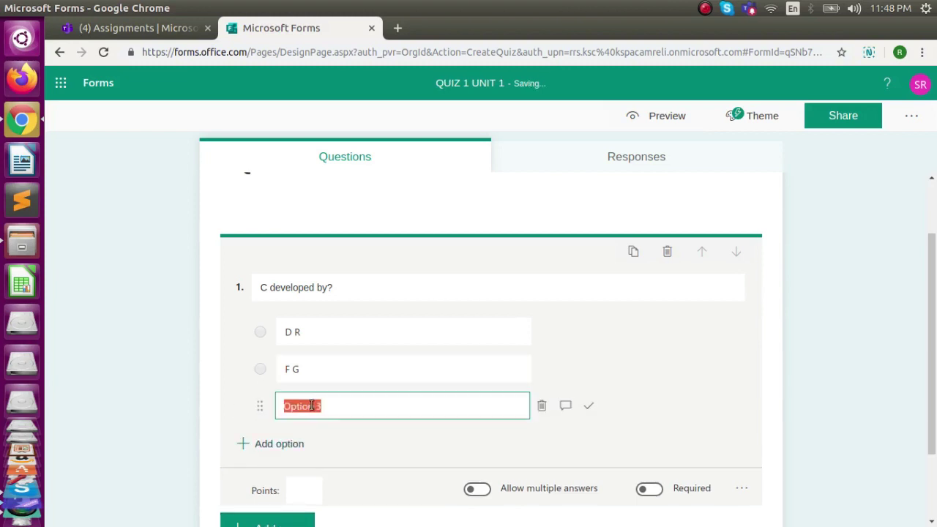
{"action": "type", "text": "E D"}
{"action": "left_click", "coordinate": [271, 447]}
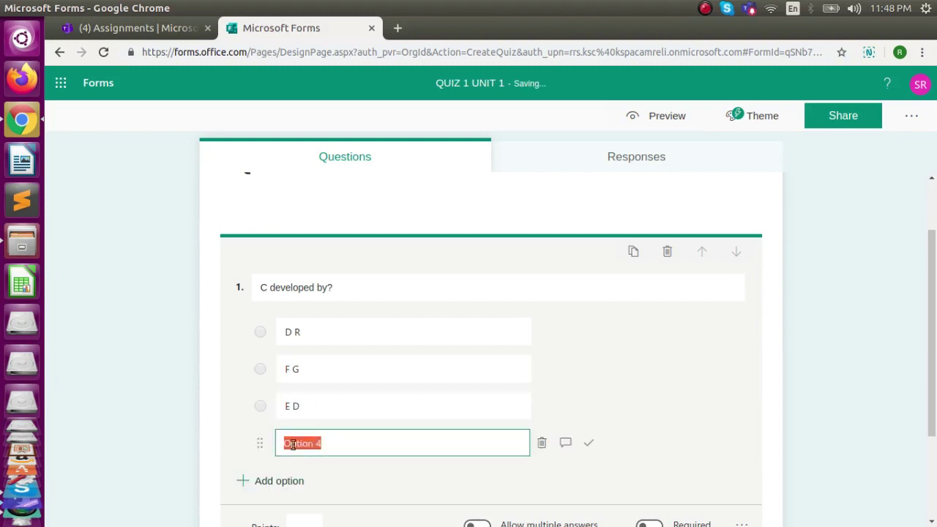
{"action": "type", "text": "K J"}
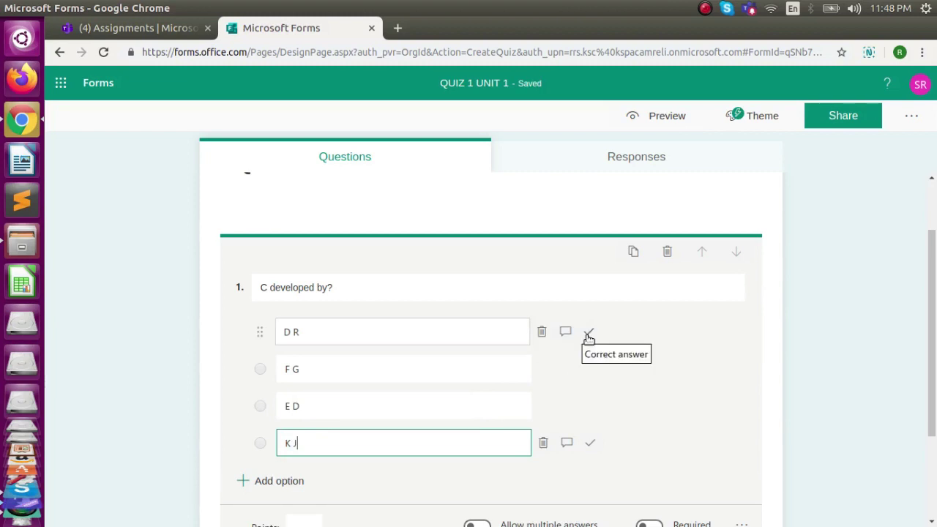
- Mark "D R" as the correct answer of the first question and set its points to 1
{"action": "left_click", "coordinate": [589, 335]}
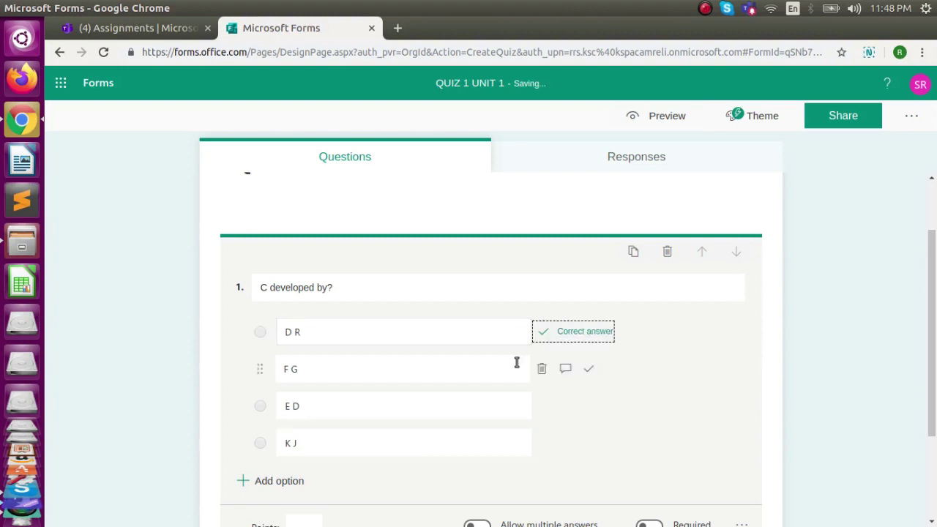
{"action": "left_click", "coordinate": [905, 333]}
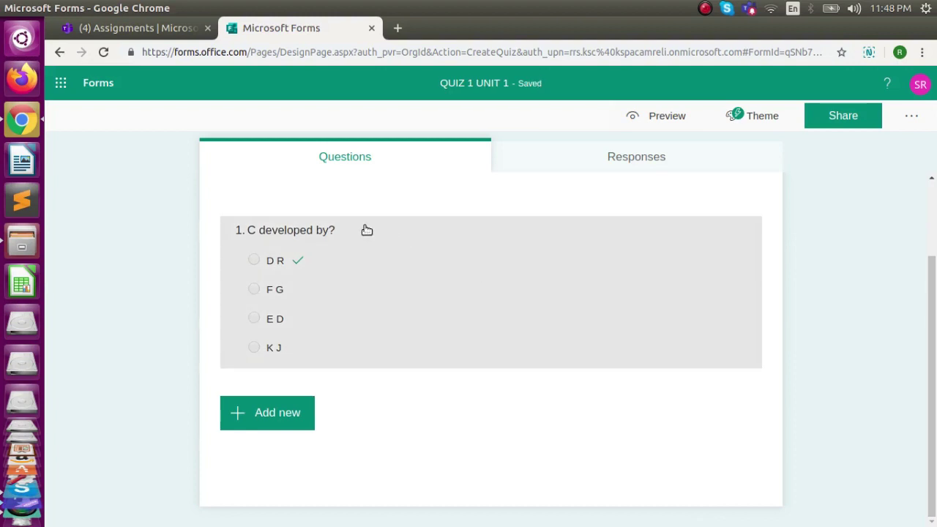
{"action": "left_click", "coordinate": [366, 230]}
{"action": "left_click", "coordinate": [317, 483]}
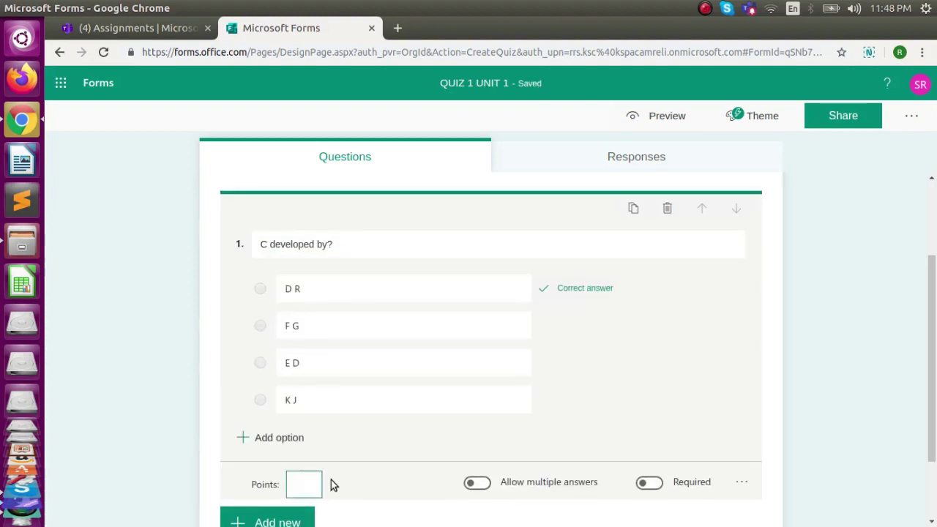
{"action": "type", "text": "1"}
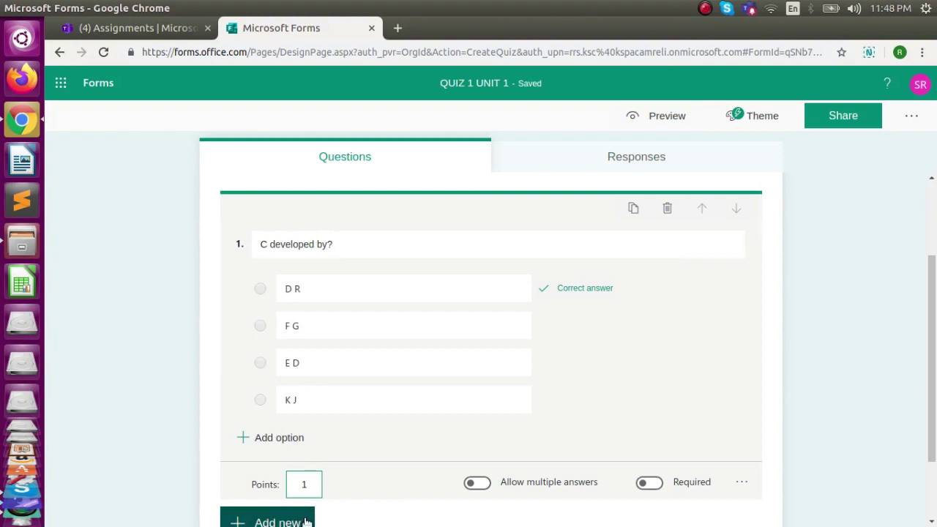
- Add a second Choice question with the text "How many keywords are there in c?"
{"action": "left_click", "coordinate": [306, 522]}
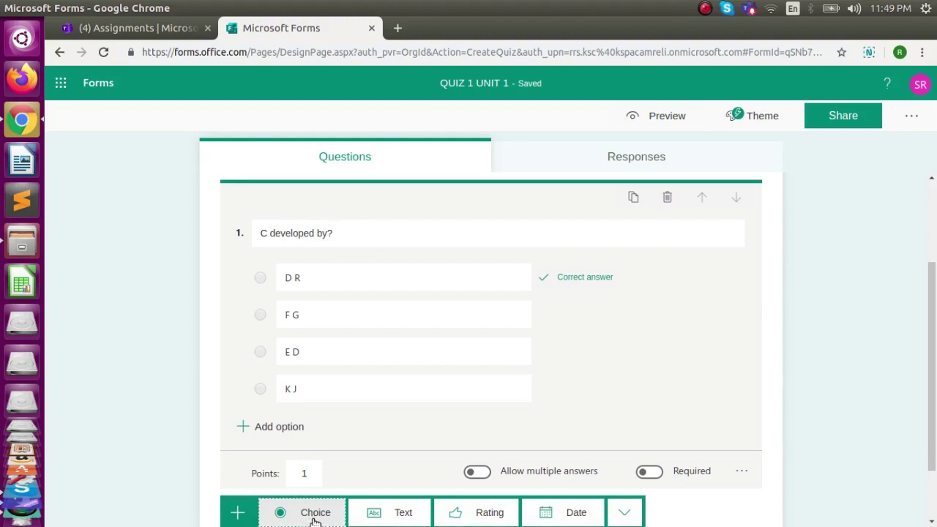
{"action": "left_click", "coordinate": [314, 514]}
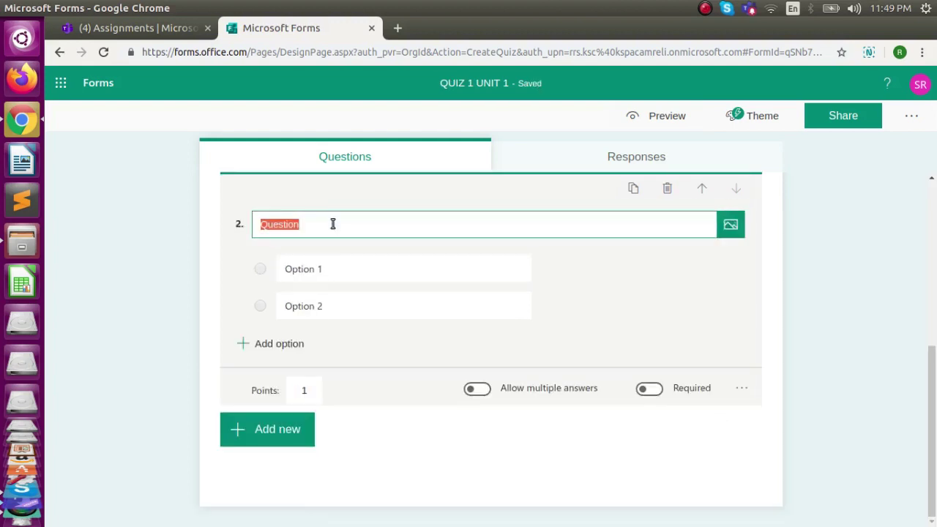
{"action": "type", "text": "How m"}
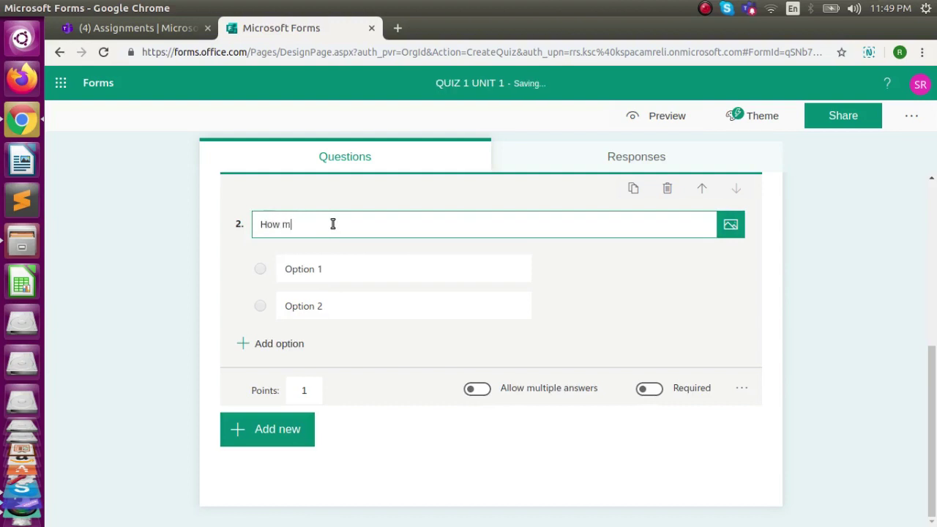
{"action": "type", "text": "any keywords are there in c"}
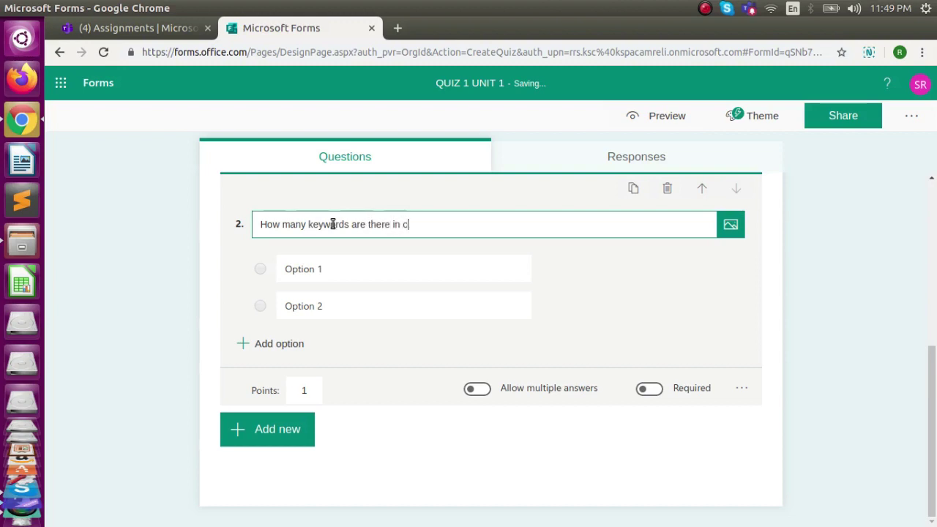
{"action": "type", "text": "?"}
- Give the second question the answer options "34", "32", "56" and "76", and mark "32" as the correct answer
{"action": "left_click", "coordinate": [332, 272]}
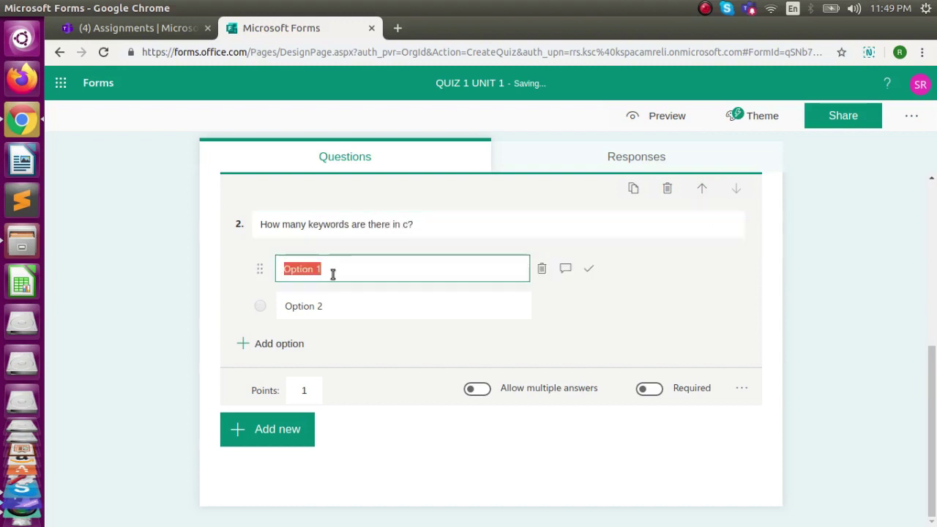
{"action": "type", "text": "34"}
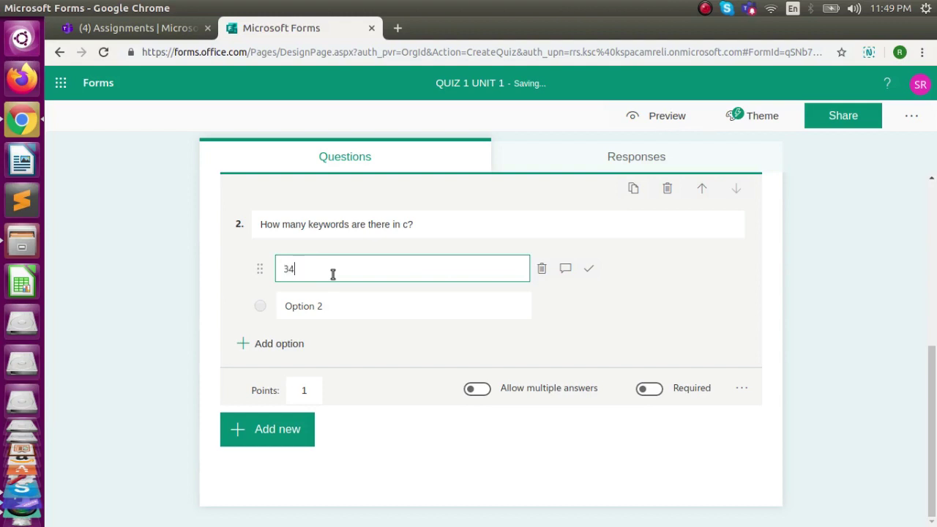
{"action": "left_click", "coordinate": [322, 304]}
{"action": "type", "text": "32"}
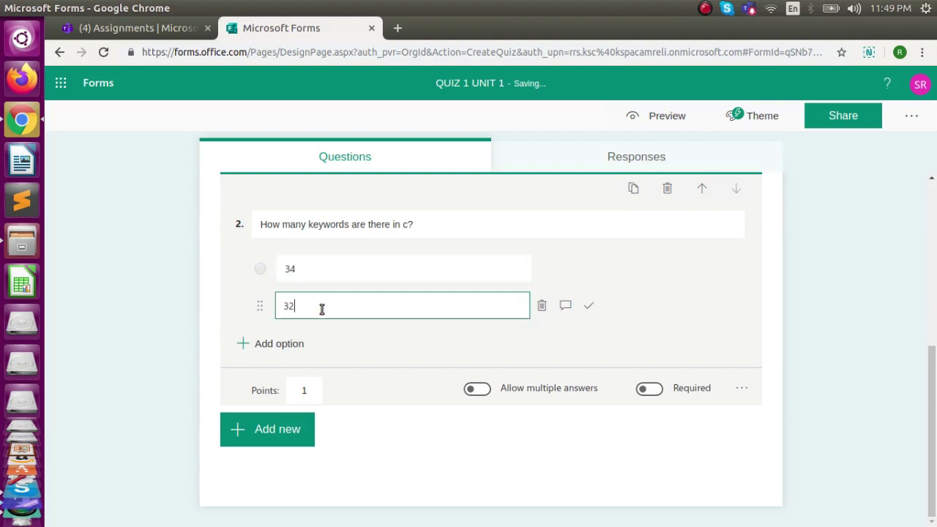
{"action": "left_click", "coordinate": [296, 344]}
{"action": "type", "text": "56"}
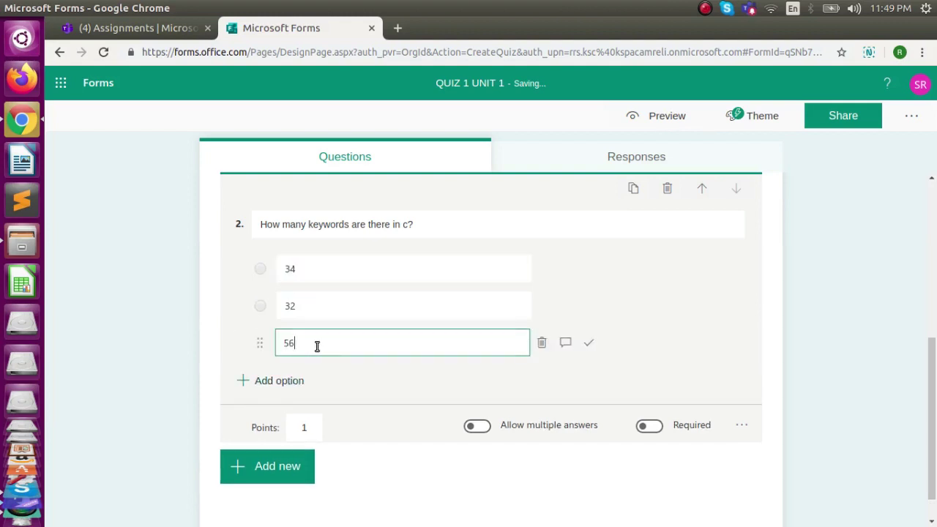
{"action": "left_click", "coordinate": [300, 379]}
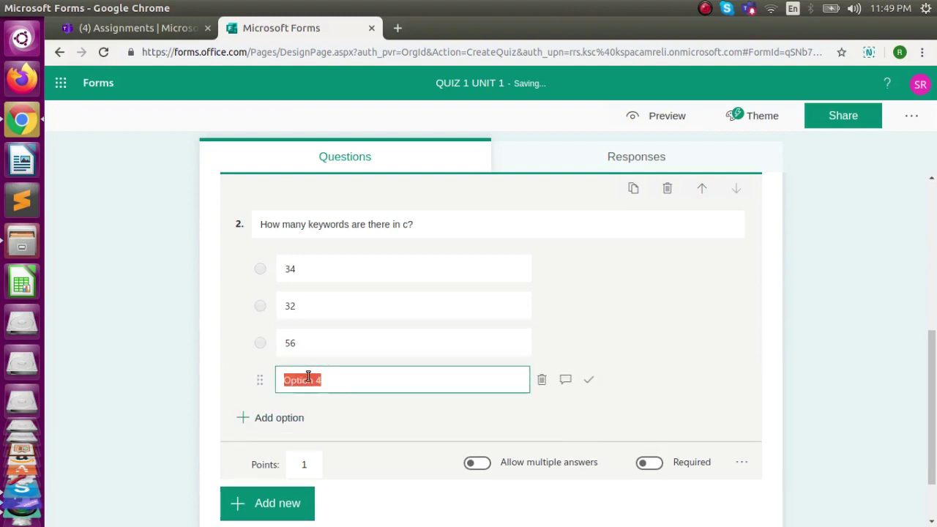
{"action": "type", "text": "76"}
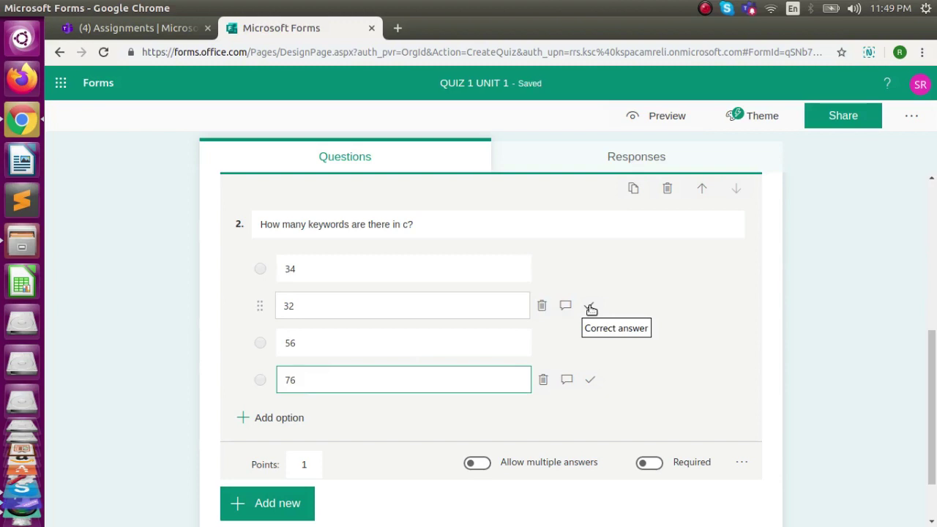
{"action": "left_click", "coordinate": [590, 307]}
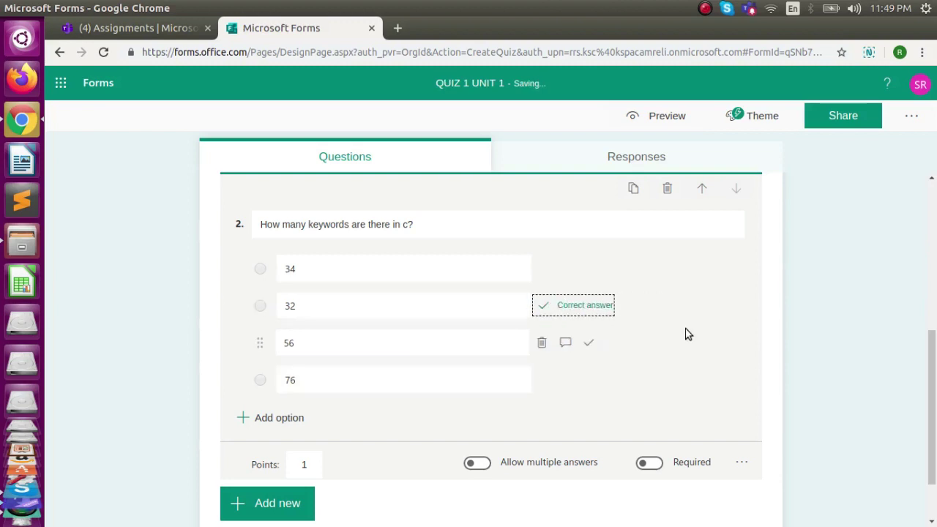
{"action": "left_click", "coordinate": [318, 464]}
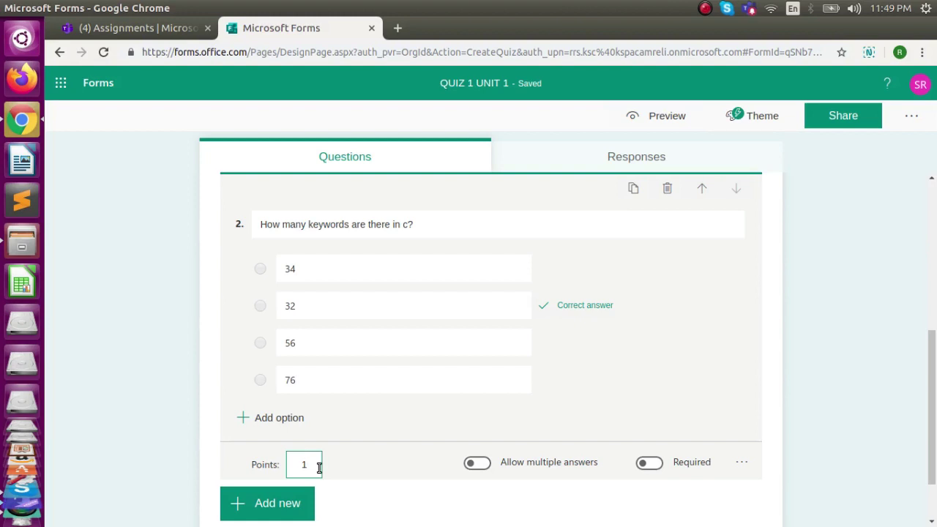
- Add a third Choice question with the text "Keywords are having which color?"
{"action": "left_click", "coordinate": [267, 516]}
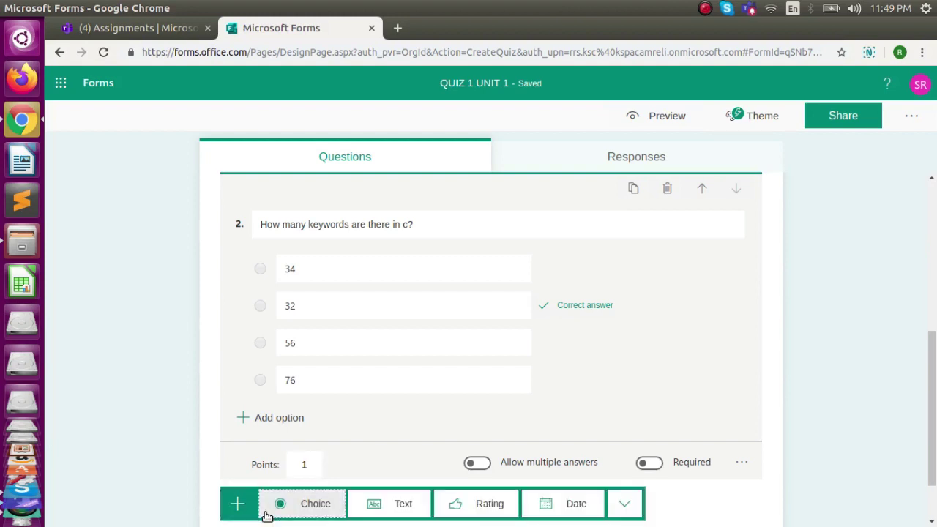
{"action": "left_click", "coordinate": [303, 508]}
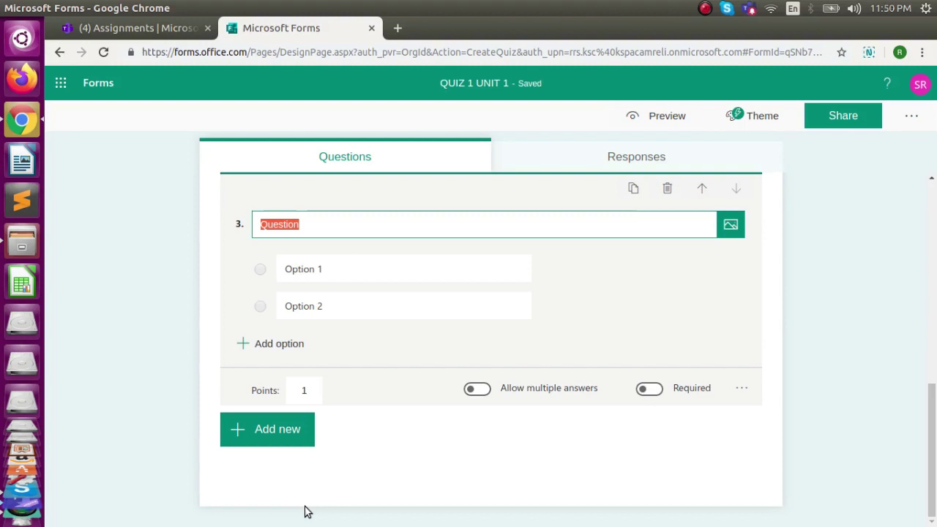
{"action": "type", "text": "Keyw"}
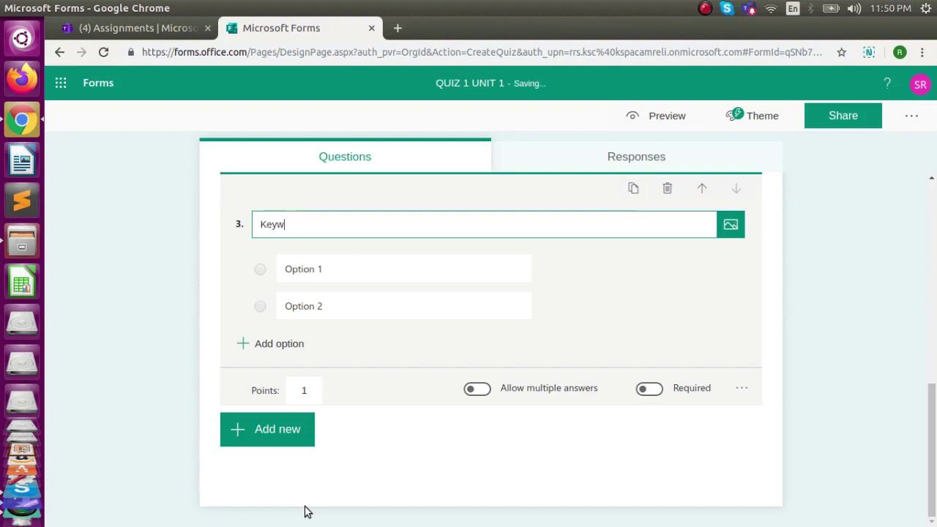
{"action": "type", "text": "ords are "}
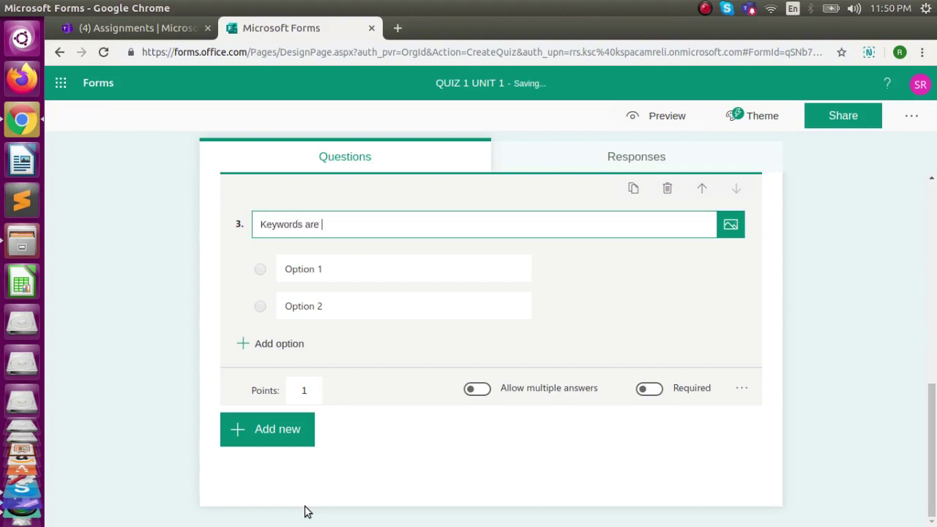
{"action": "type", "text": "having which color?"}
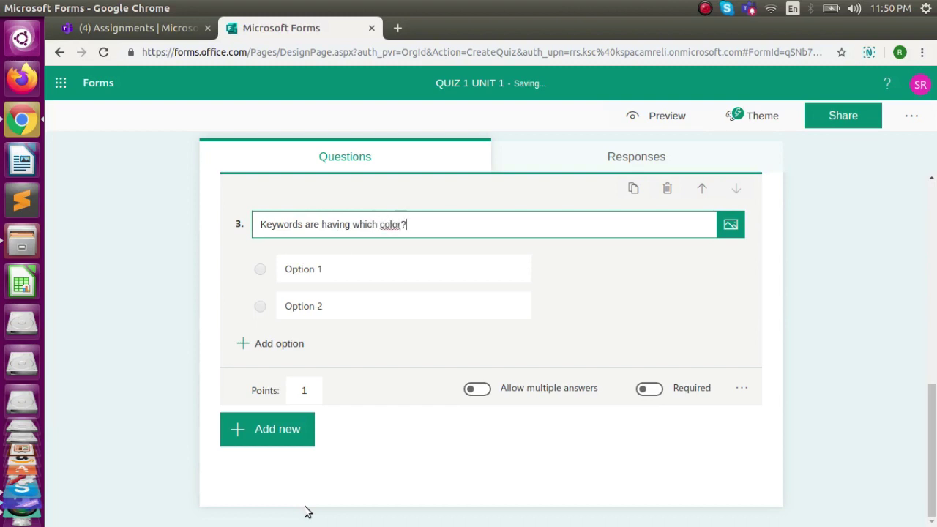
- Give the third question the answer options "Yellow", "Red", "White" and "Blue", and mark "White" as the correct answer
{"action": "left_click", "coordinate": [309, 300]}
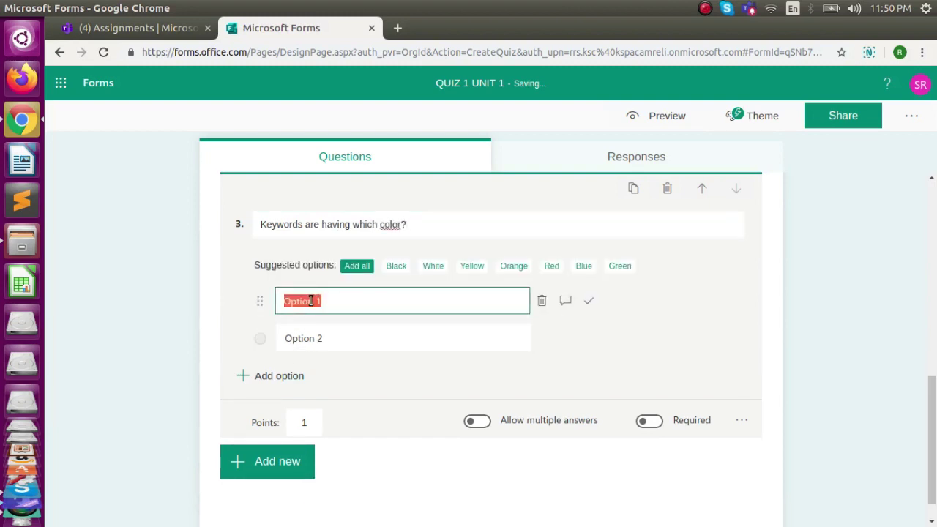
{"action": "type", "text": "Yellow"}
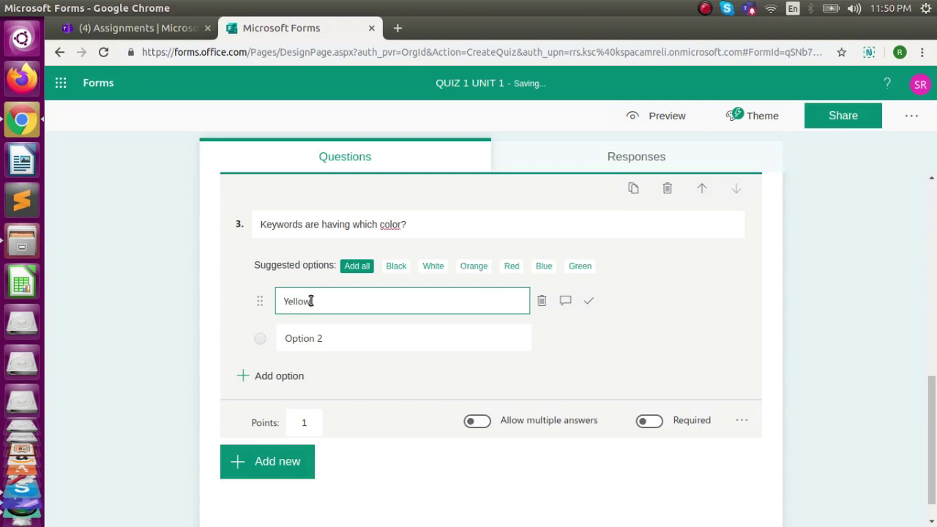
{"action": "left_click", "coordinate": [312, 334]}
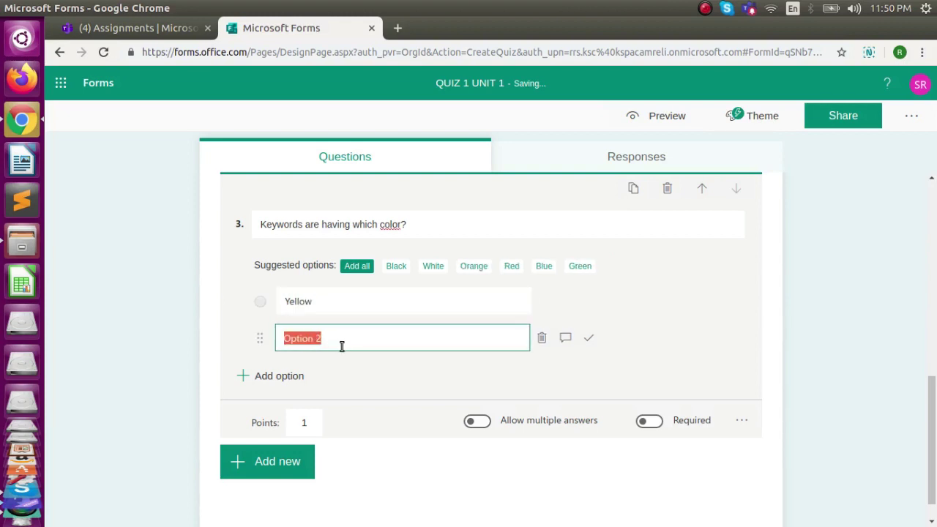
{"action": "type", "text": "Red"}
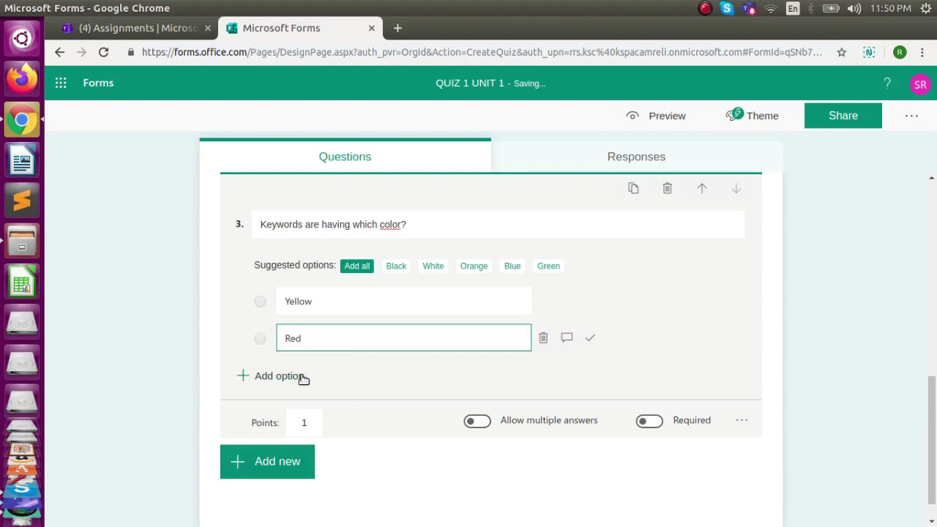
{"action": "left_click", "coordinate": [302, 376]}
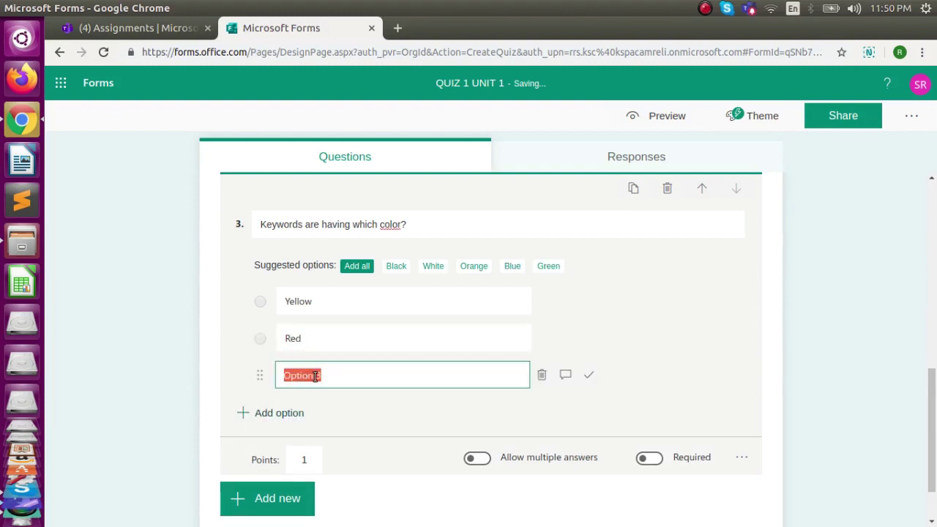
{"action": "type", "text": "White"}
{"action": "left_click", "coordinate": [300, 413]}
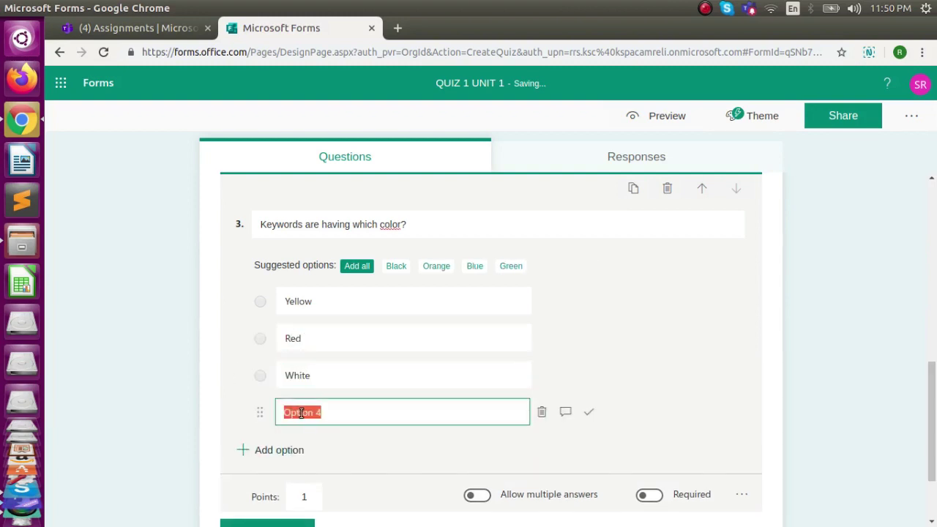
{"action": "type", "text": "B"}
{"action": "key", "text": "BackSpace"}
{"action": "type", "text": "Bl"}
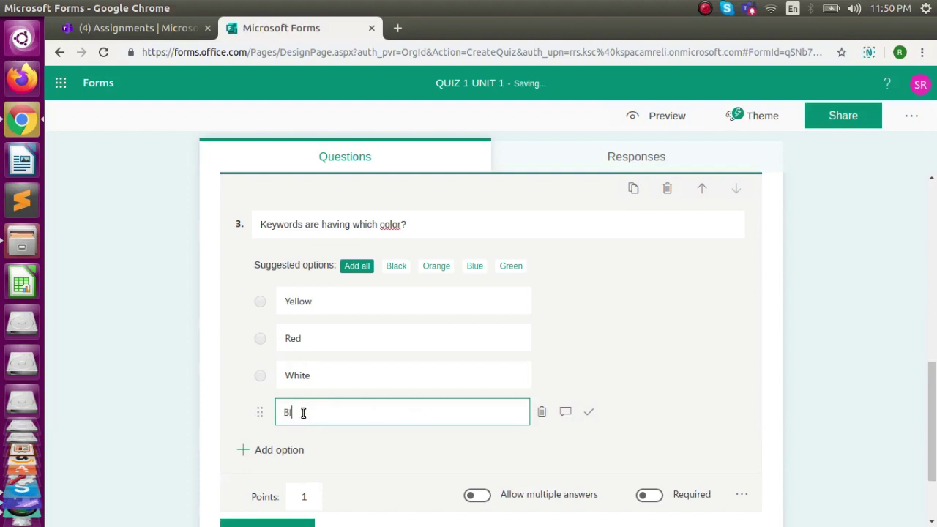
{"action": "type", "text": "ue"}
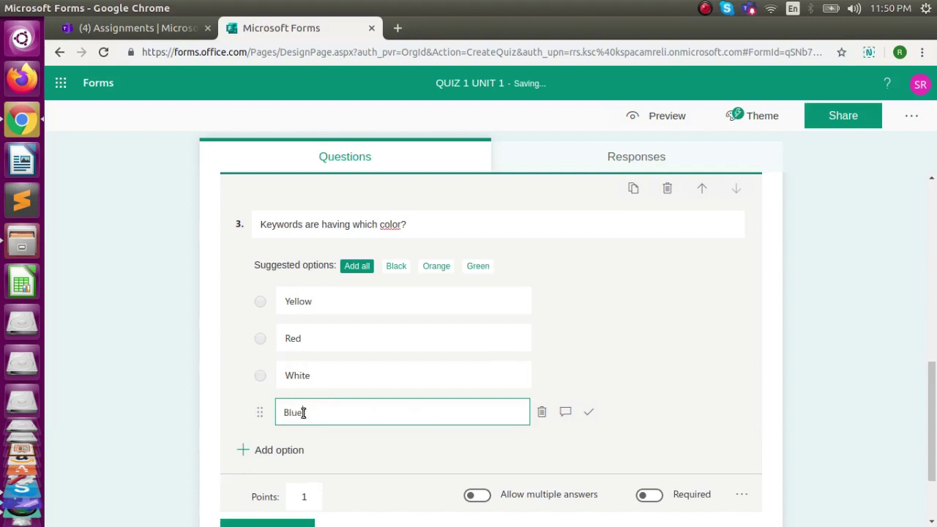
{"action": "left_click", "coordinate": [590, 377]}
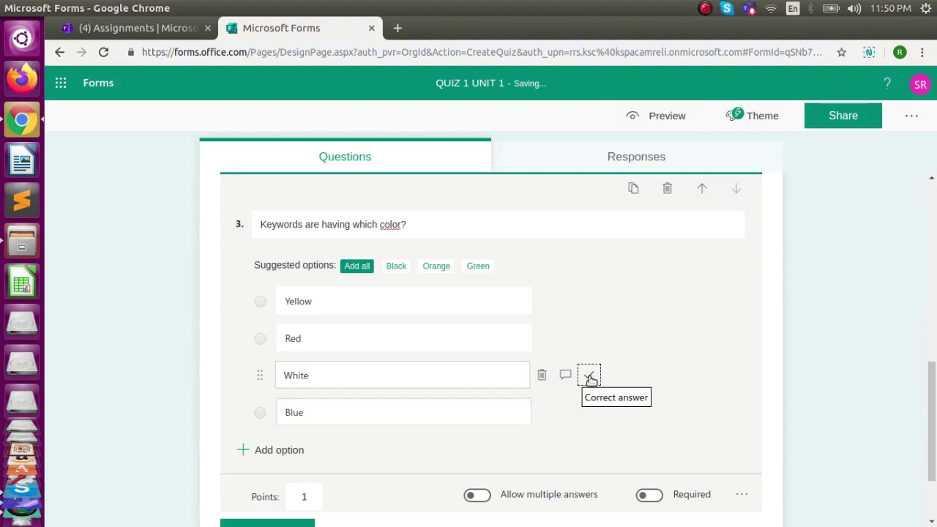
{"action": "left_click", "coordinate": [297, 497]}
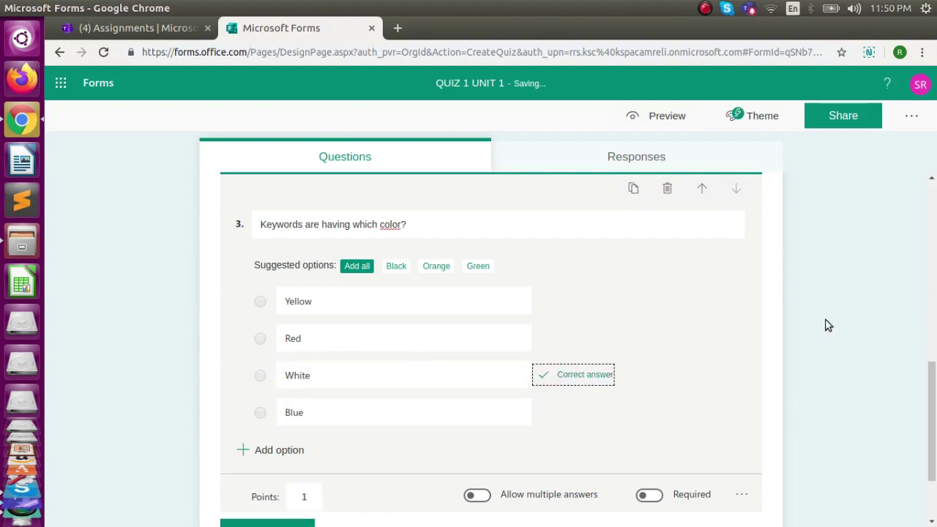
- In the quiz settings, enable a start date of 01/10/2020 and set the start time to 11:30
{"action": "left_click", "coordinate": [912, 118]}
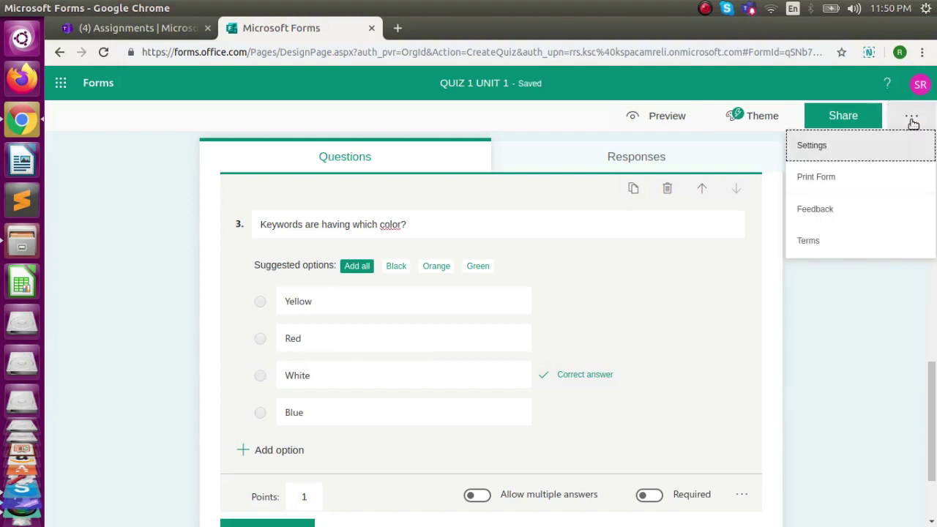
{"action": "left_click", "coordinate": [814, 146]}
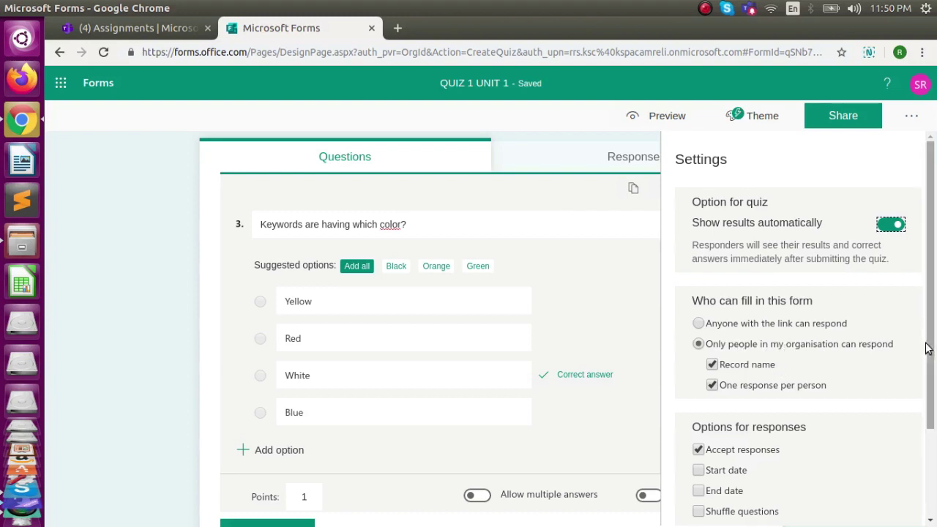
{"action": "left_click_drag", "start_coordinate": [927, 347], "coordinate": [931, 420]}
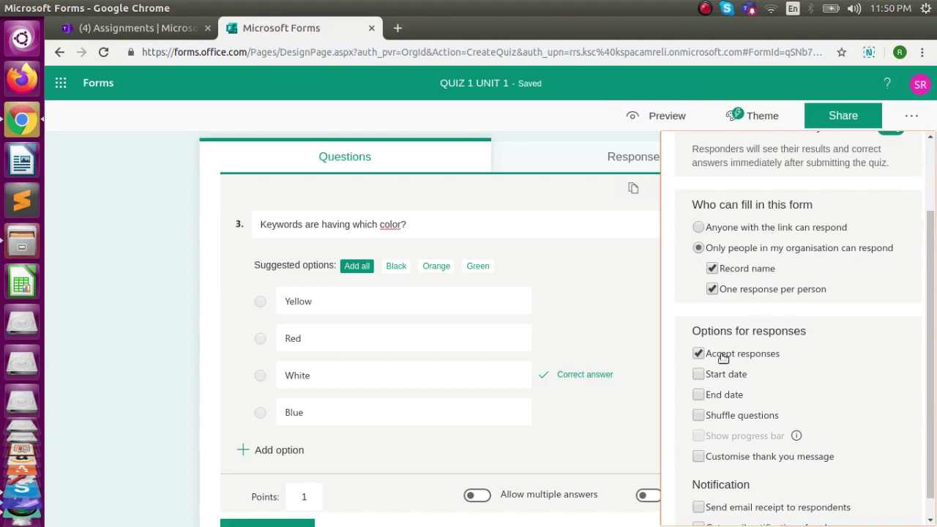
{"action": "left_click", "coordinate": [699, 375]}
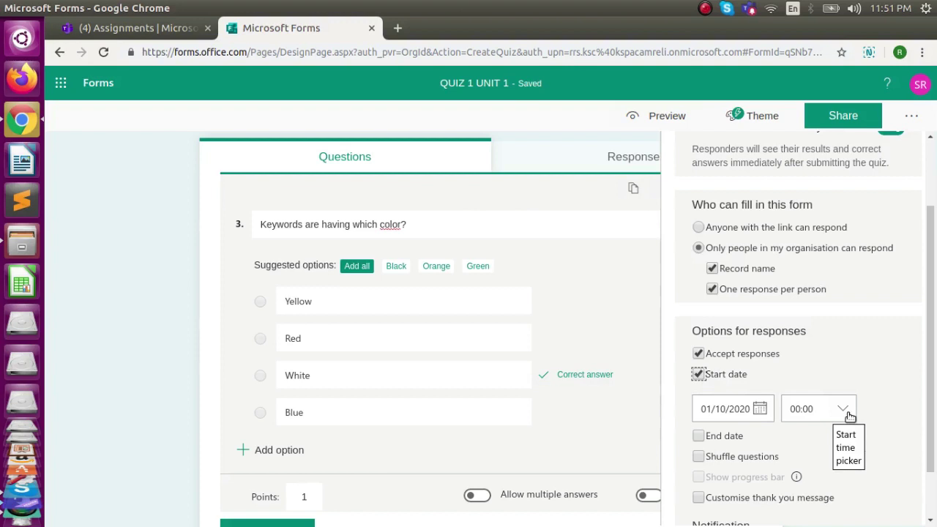
{"action": "left_click", "coordinate": [845, 412]}
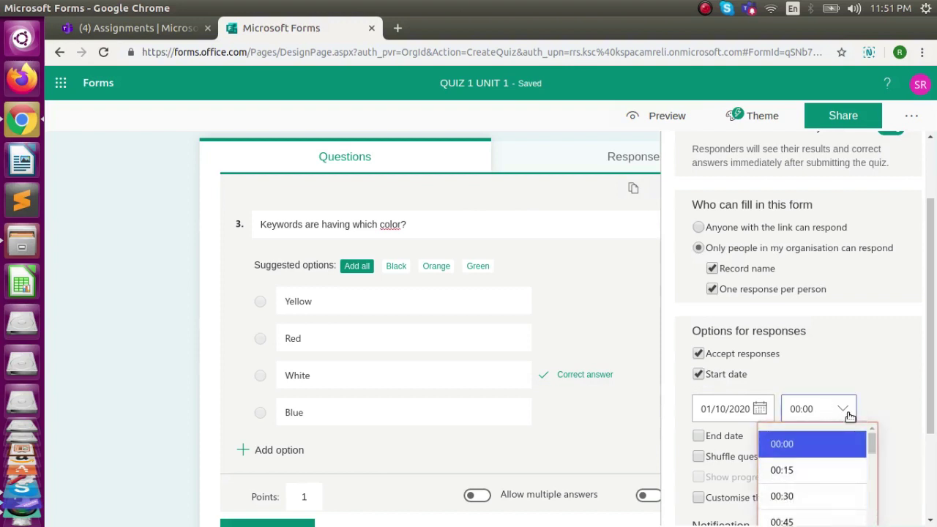
{"action": "scroll", "coordinate": [931, 400], "scroll_direction": "down", "scroll_amount": 2}
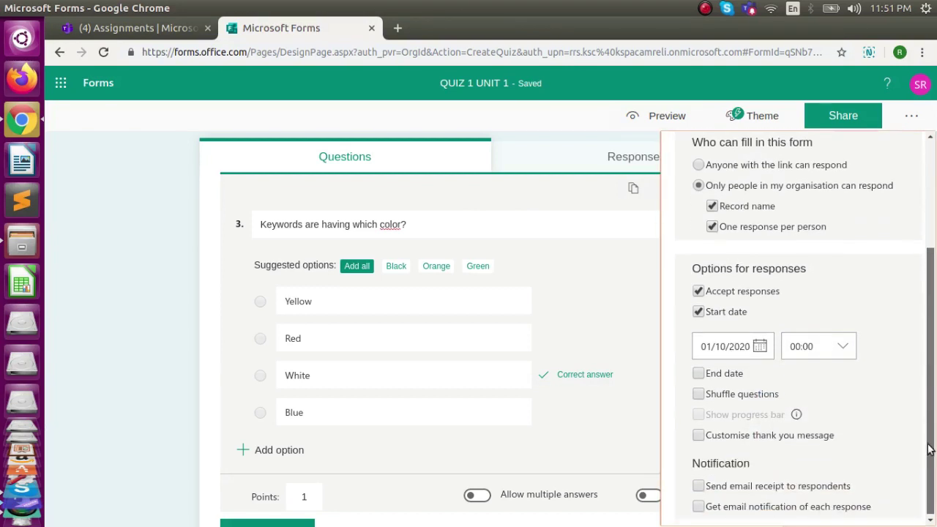
{"action": "left_click", "coordinate": [851, 350]}
{"action": "left_click_drag", "start_coordinate": [873, 382], "coordinate": [874, 489]}
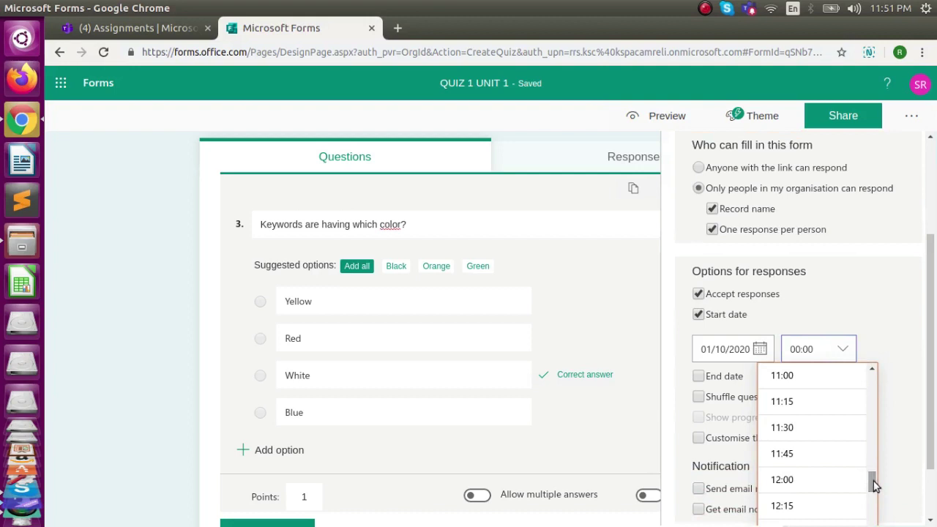
{"action": "left_click", "coordinate": [832, 432]}
- Enable an end date of 01/10/2020 for the quiz and set the end time to 12:00
{"action": "left_click", "coordinate": [701, 377]}
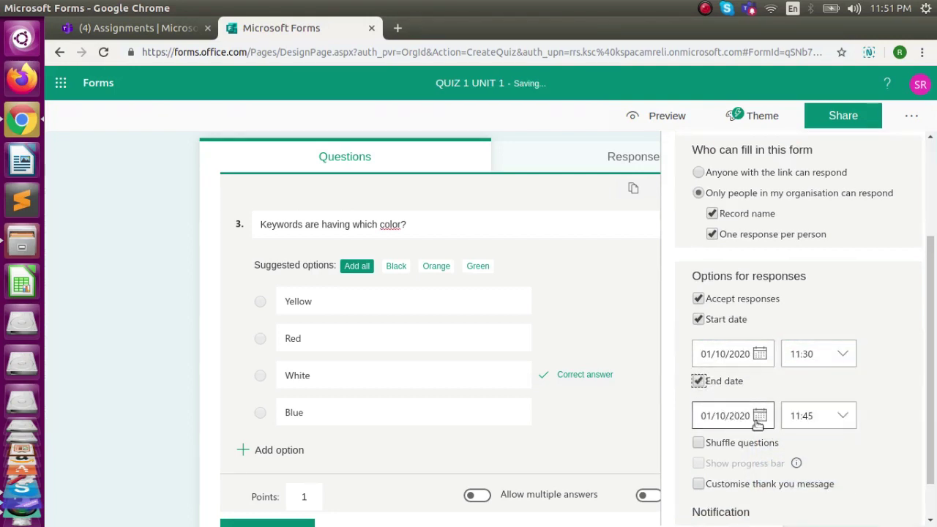
{"action": "left_click", "coordinate": [844, 423]}
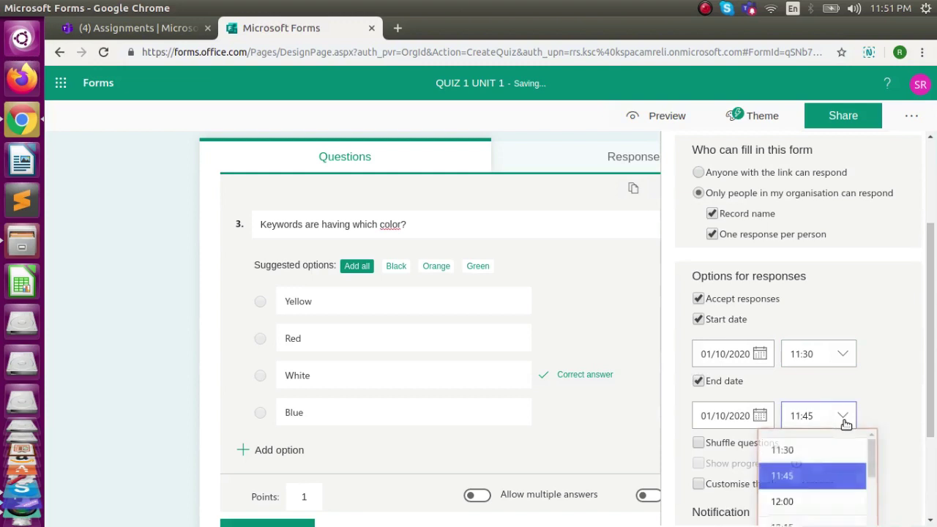
{"action": "left_click", "coordinate": [801, 503]}
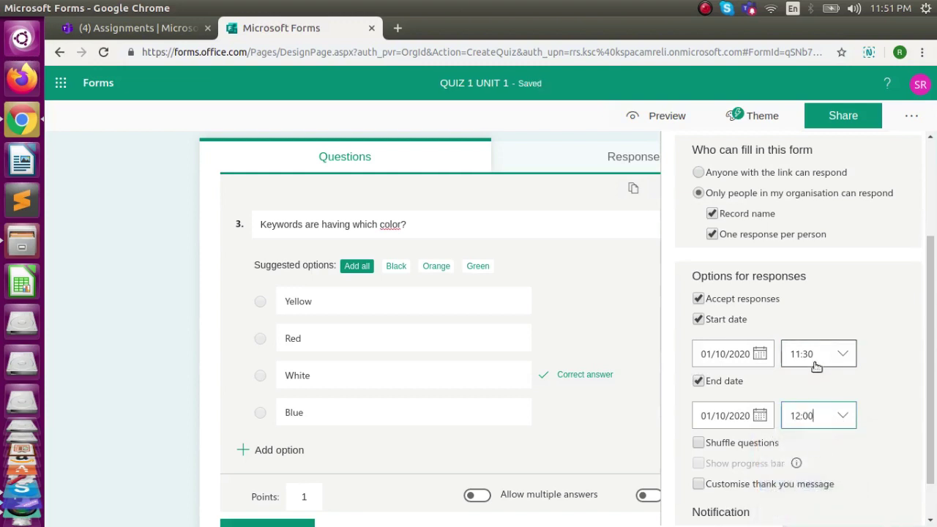
- Turn on shuffling of all questions, and close the quiz form to return to the assignments in Microsoft Teams
{"action": "left_click", "coordinate": [699, 443]}
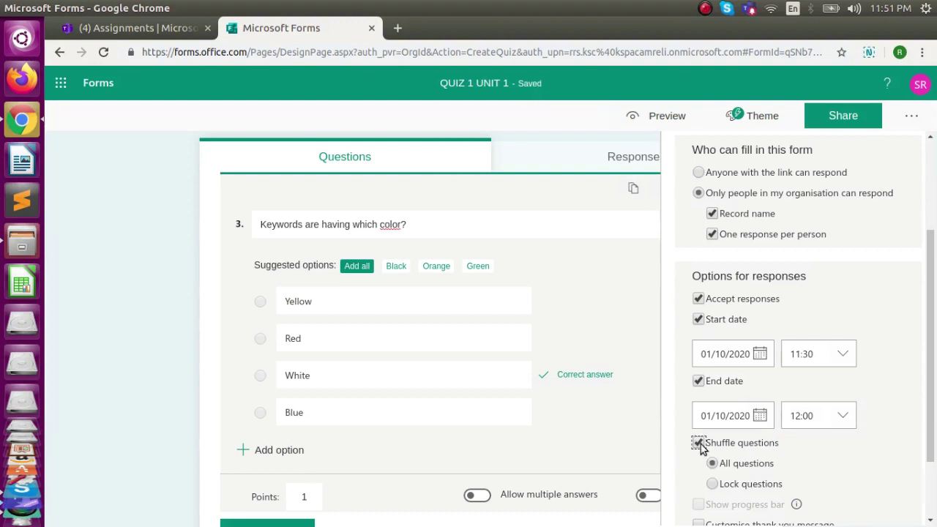
{"action": "left_click", "coordinate": [530, 91]}
{"action": "left_click", "coordinate": [372, 31]}
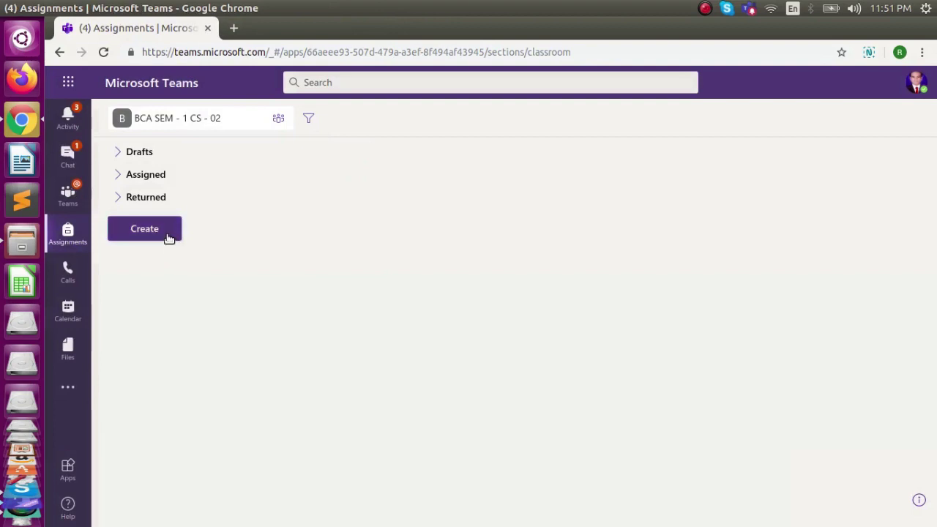
- Create a new quiz assignment for the class from the existing form "QUIZ 1 UNIT 1"
{"action": "left_click", "coordinate": [168, 236]}
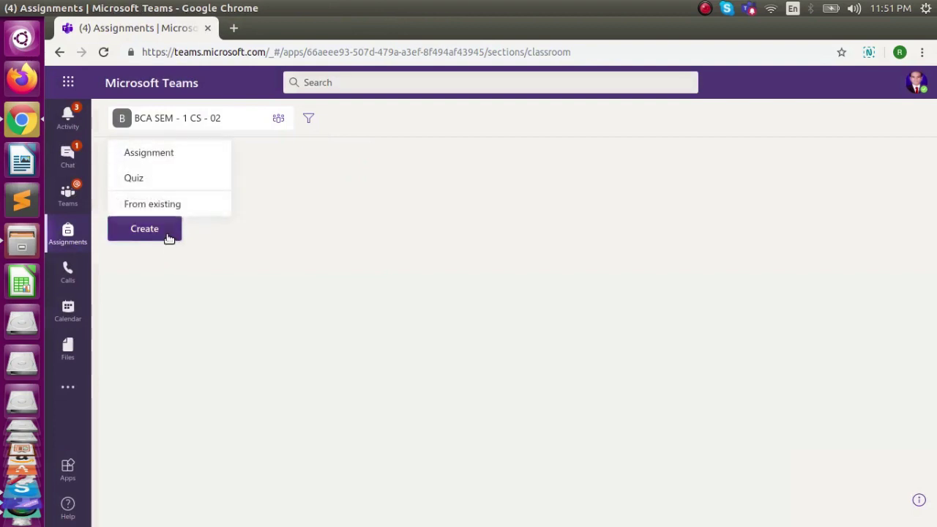
{"action": "left_click", "coordinate": [181, 183]}
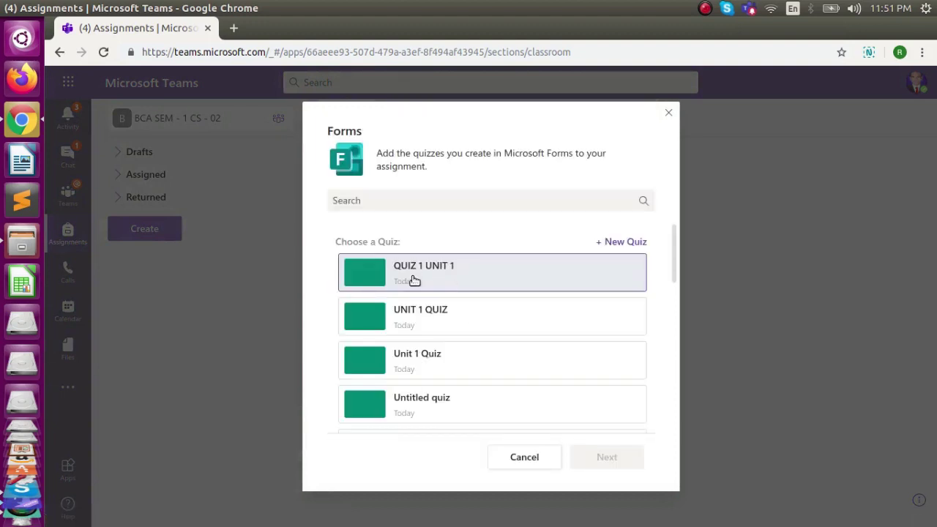
{"action": "left_click", "coordinate": [446, 273]}
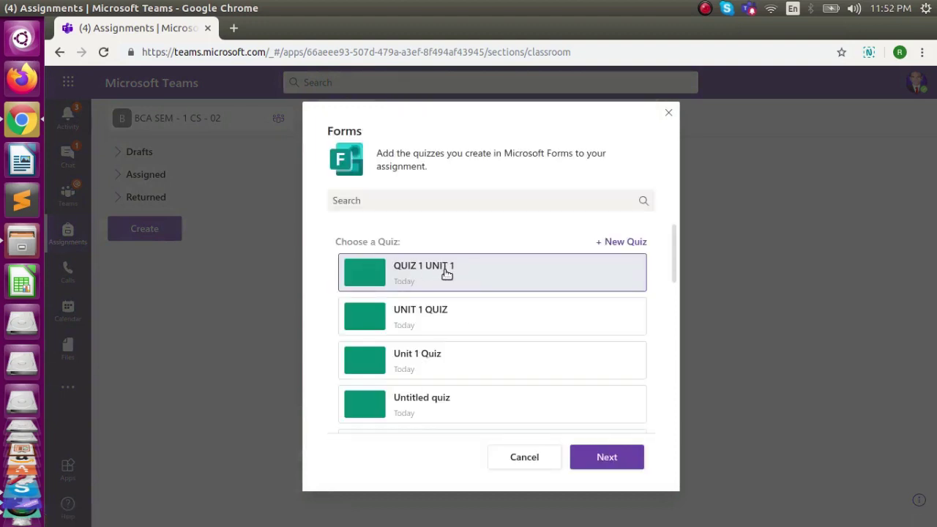
{"action": "left_click", "coordinate": [619, 465]}
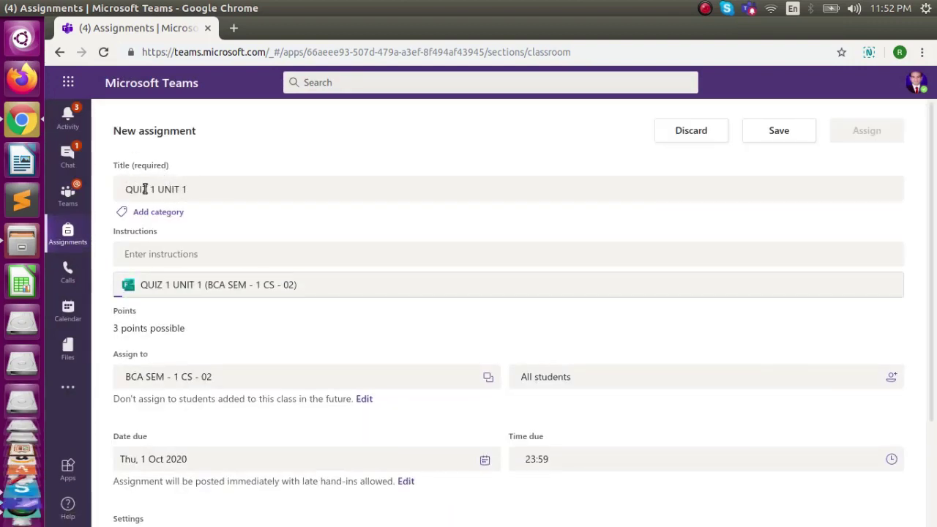
- Enter the assignment instructions "All questions are compulsory."
{"action": "left_click", "coordinate": [158, 257]}
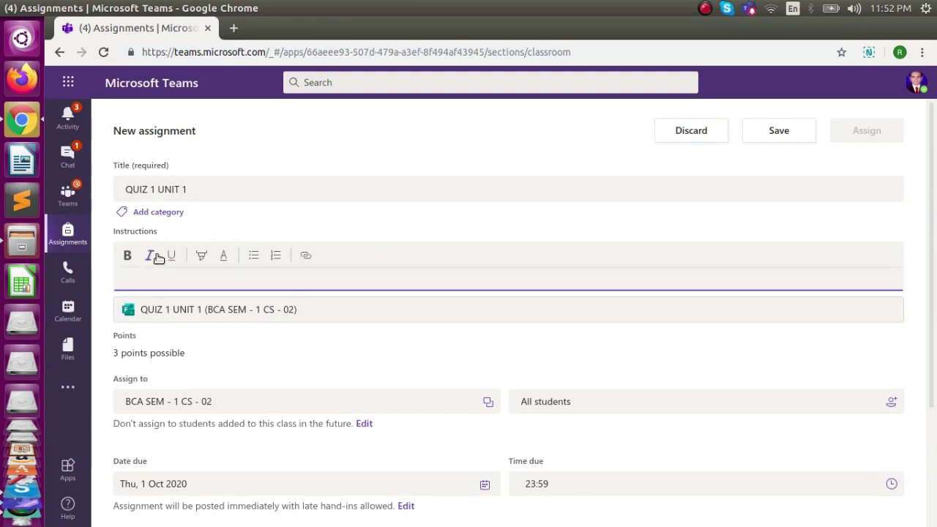
{"action": "type", "text": "All "}
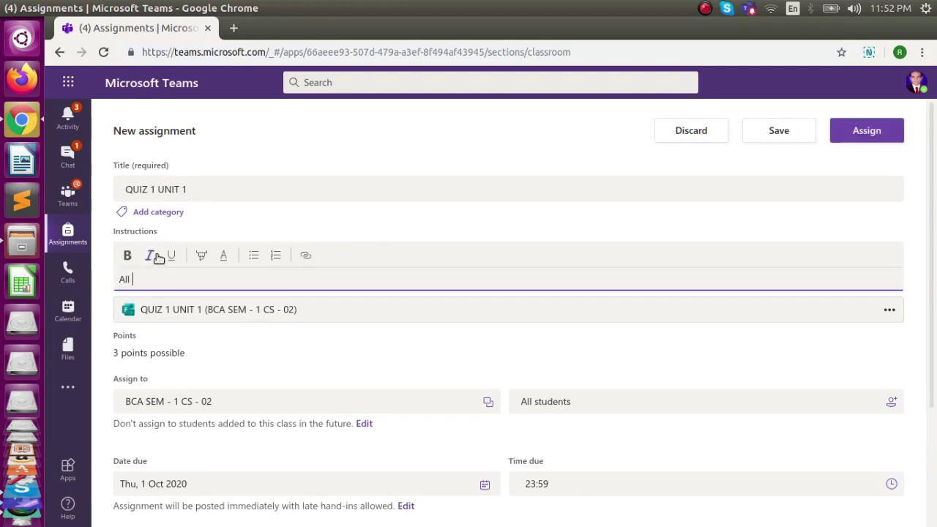
{"action": "type", "text": "questi"}
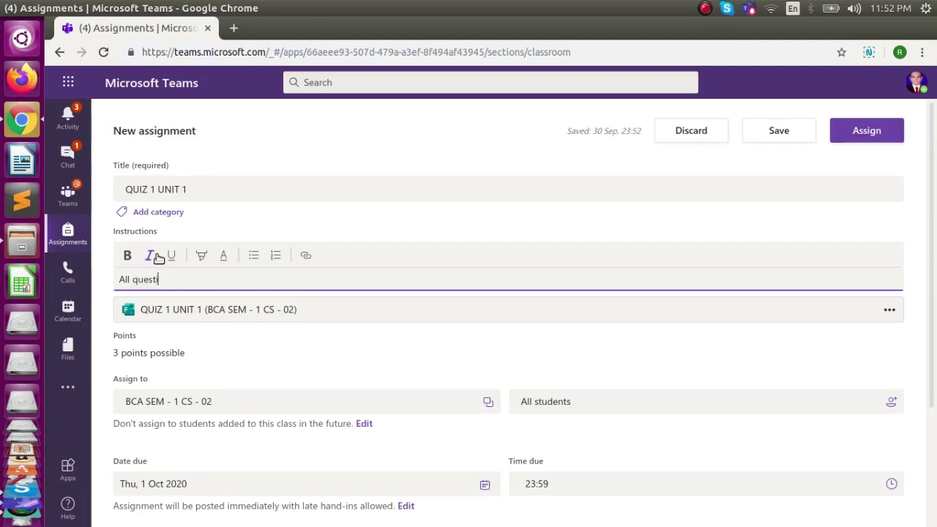
{"action": "type", "text": "ons are compl"}
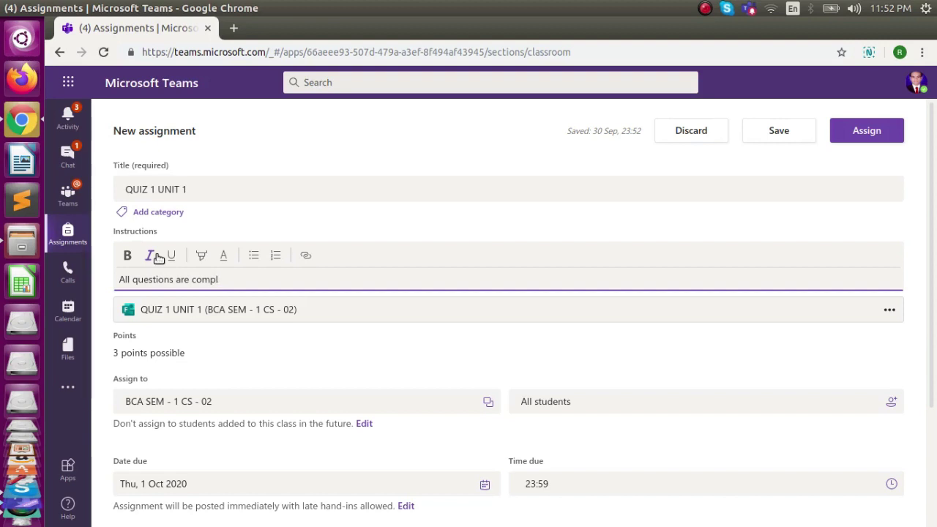
{"action": "key", "text": "BackSpace"}
{"action": "type", "text": "ulsory."}
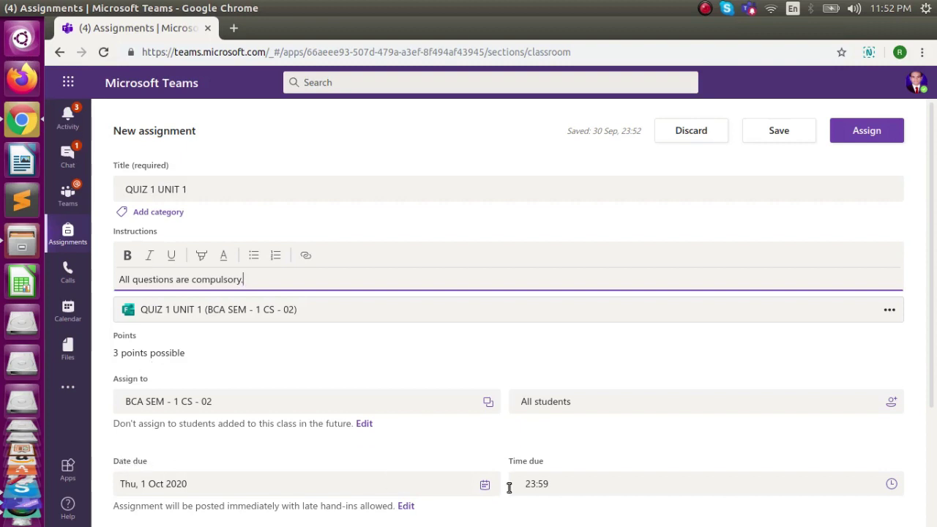
- In the assignment timeline, enable the close date and set the due time to 12:00
{"action": "left_click", "coordinate": [408, 514]}
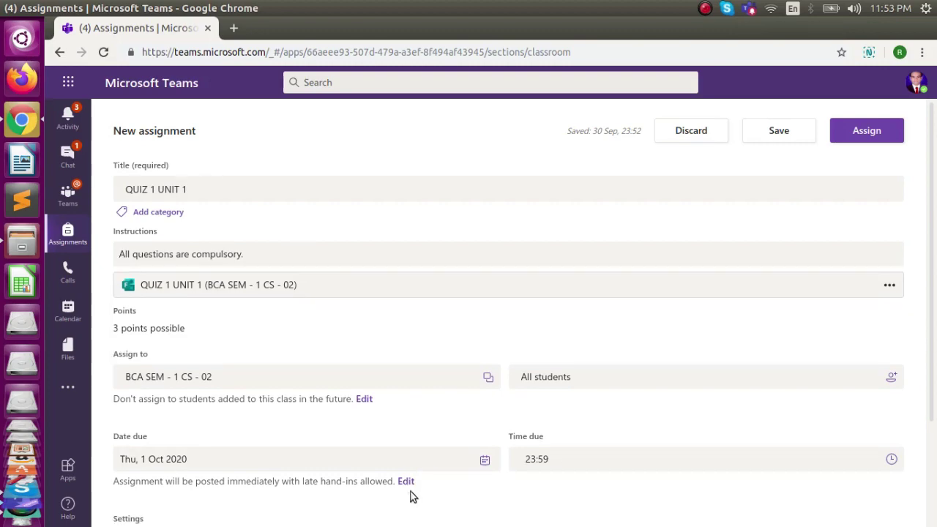
{"action": "left_click", "coordinate": [406, 482]}
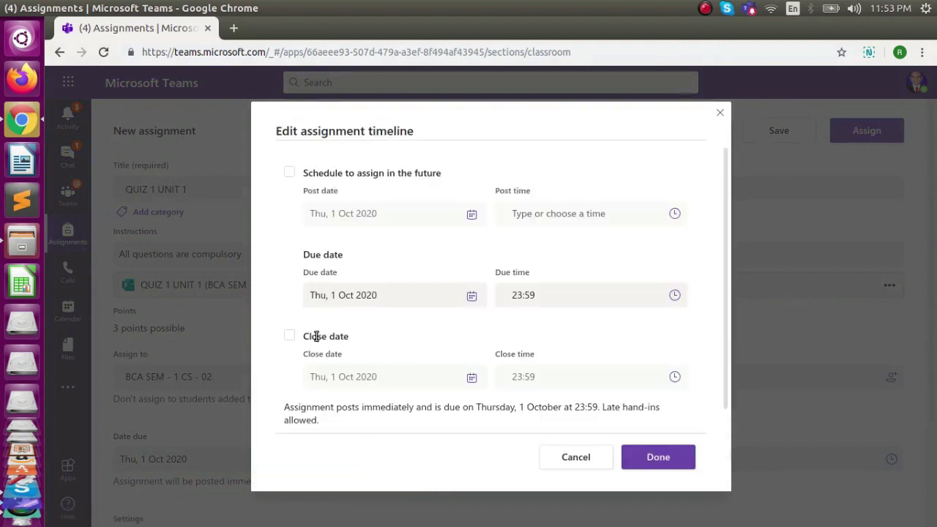
{"action": "left_click", "coordinate": [288, 337]}
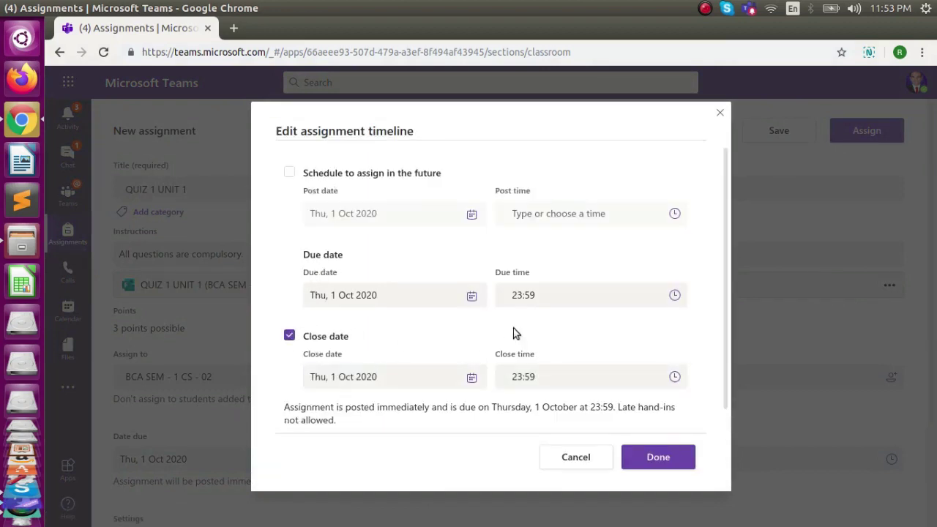
{"action": "left_click", "coordinate": [674, 296]}
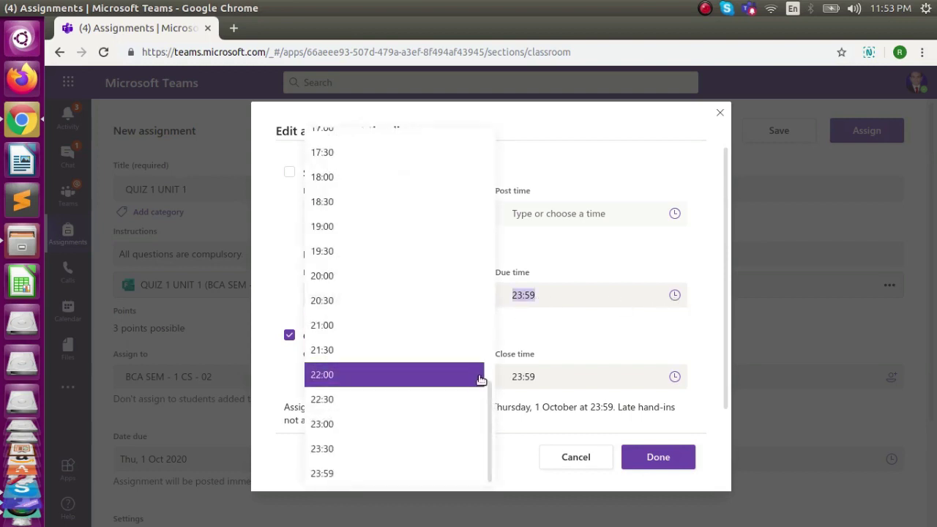
{"action": "left_click_drag", "start_coordinate": [491, 408], "coordinate": [485, 298]}
{"action": "left_click", "coordinate": [337, 229]}
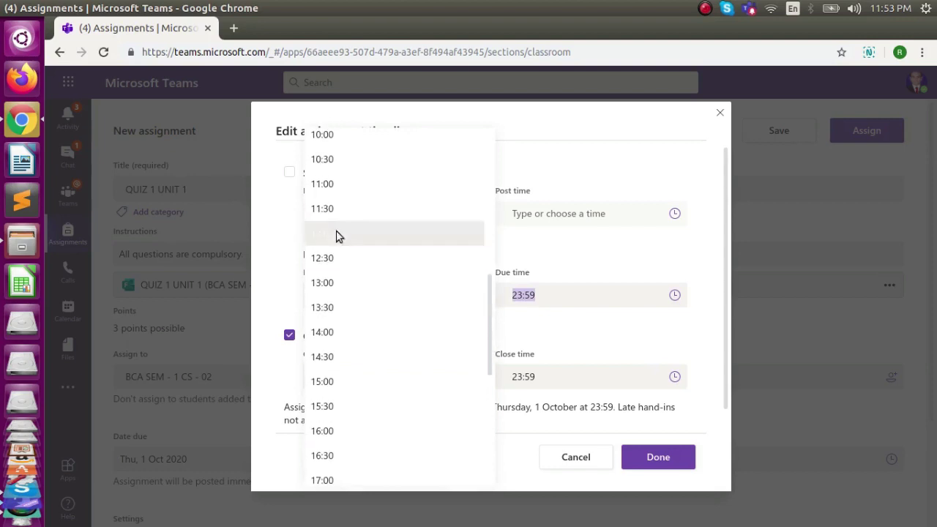
- Set the close time to 12:00 and apply the assignment timeline
{"action": "left_click", "coordinate": [674, 376]}
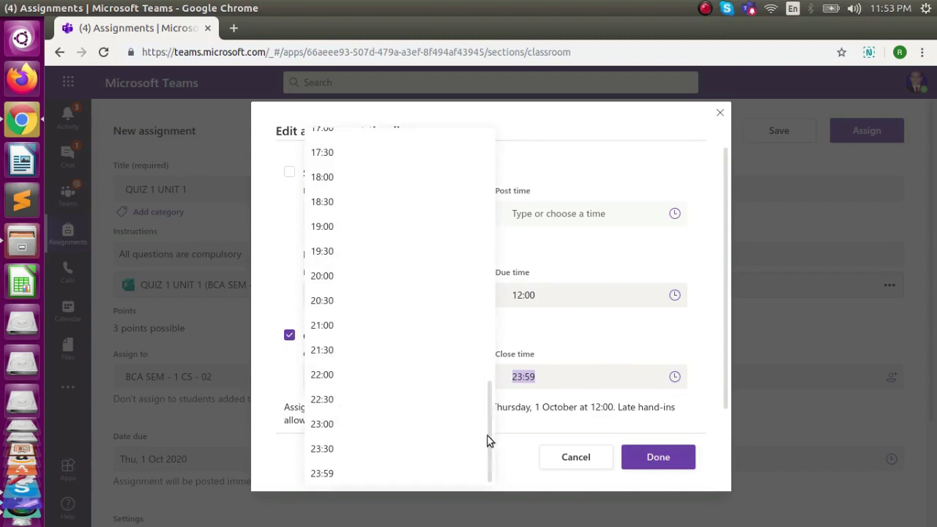
{"action": "left_click_drag", "start_coordinate": [491, 442], "coordinate": [484, 319]}
{"action": "left_click", "coordinate": [387, 230]}
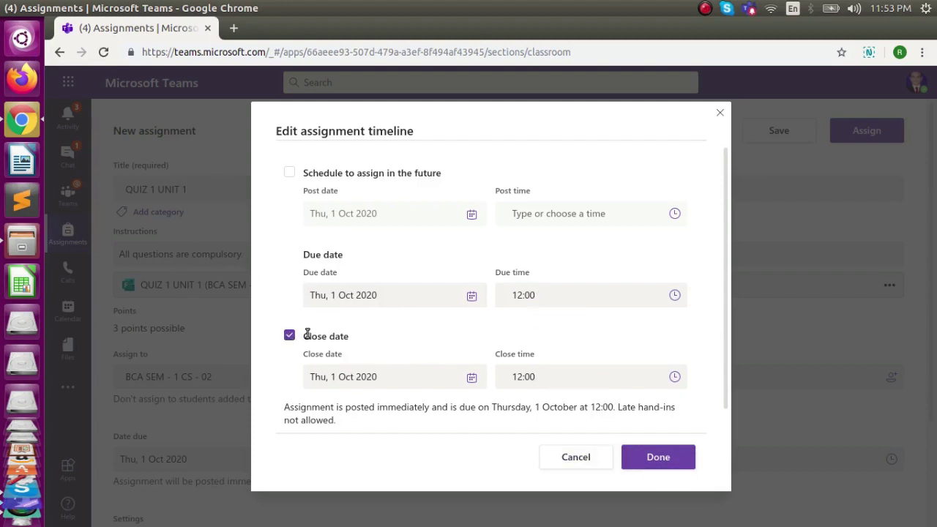
{"action": "left_click", "coordinate": [658, 458]}
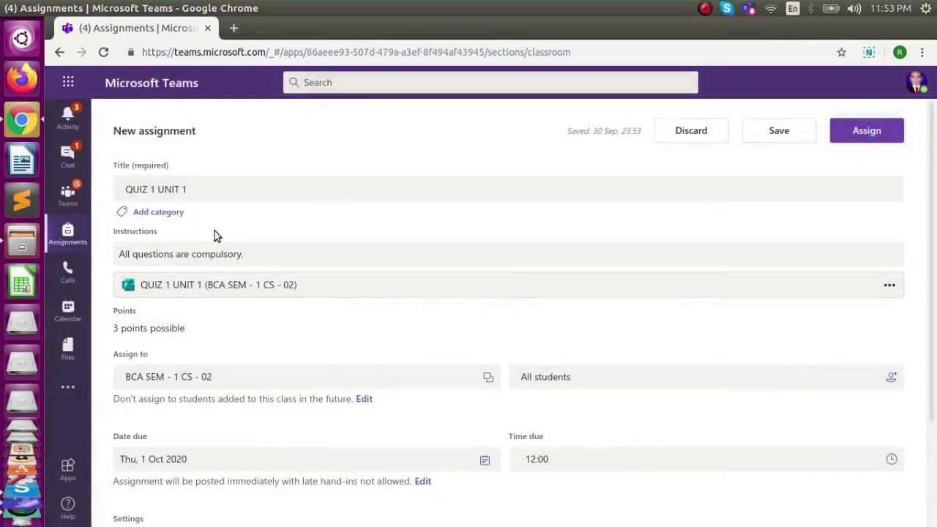
- Save the quiz assignment as a draft and reopen "QUIZ 1 UNIT 1" from the drafts
{"action": "left_click", "coordinate": [787, 138]}
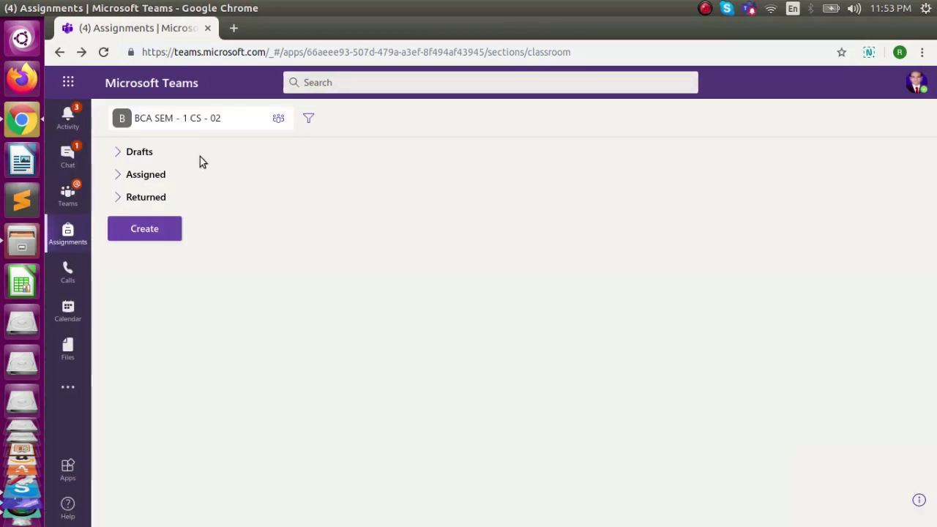
{"action": "left_click", "coordinate": [135, 155]}
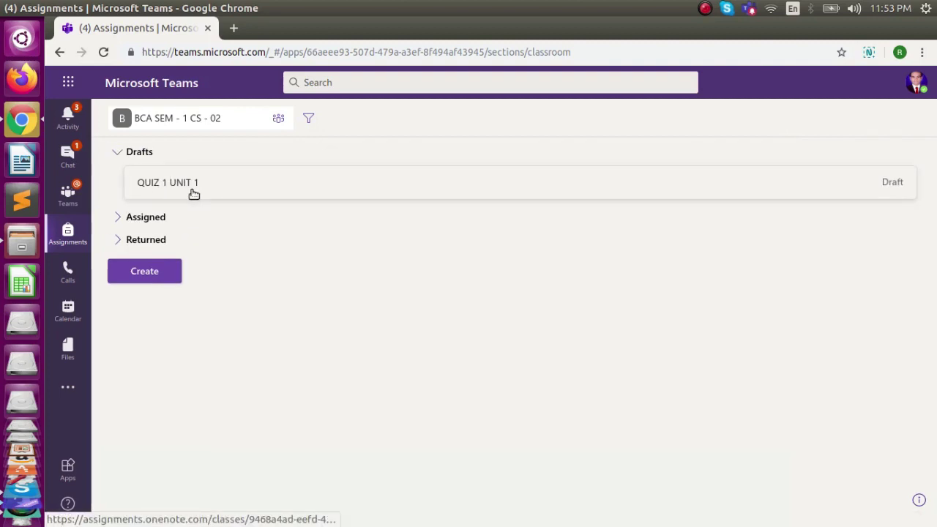
{"action": "left_click", "coordinate": [192, 193]}
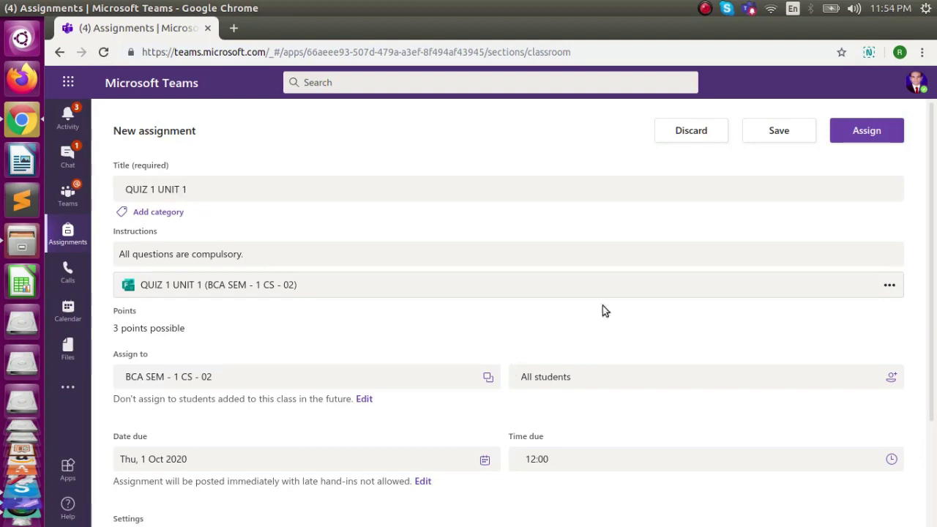
- Assign the quiz to the class and expand the list of assigned work
{"action": "left_click", "coordinate": [843, 136]}
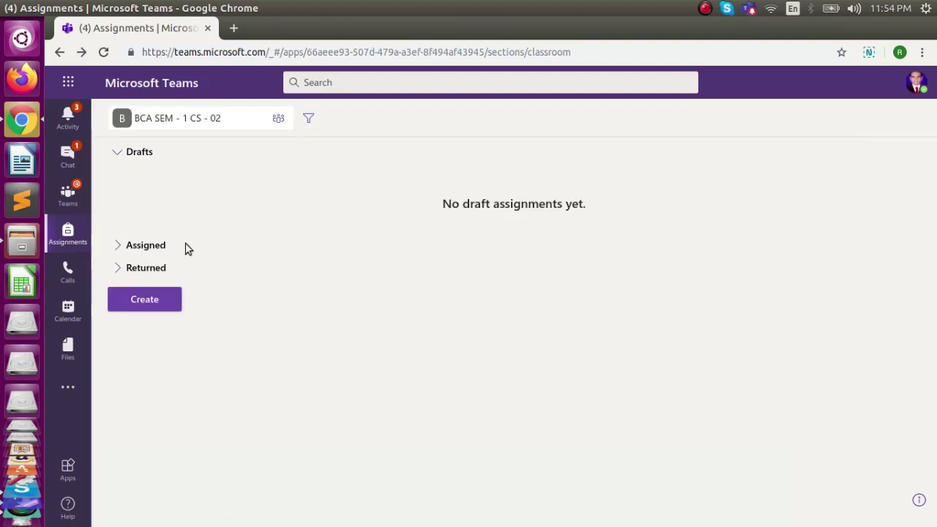
{"action": "left_click", "coordinate": [151, 247]}
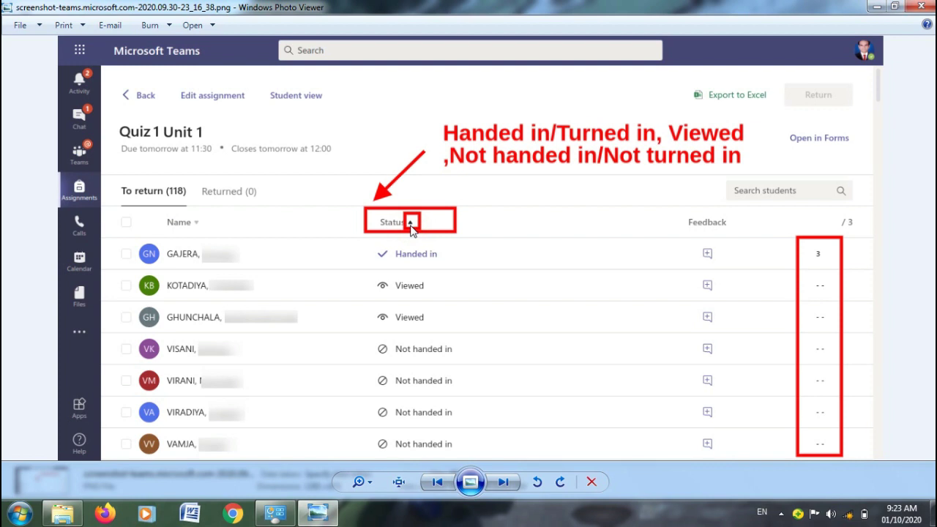
- In Windows Photo Viewer, examine the Handed in status and the matching student's score in the quiz results screenshot
{"action": "left_click", "coordinate": [428, 339]}
{"action": "left_click", "coordinate": [421, 262]}
{"action": "left_click", "coordinate": [532, 138]}
{"action": "left_click", "coordinate": [594, 131]}
{"action": "left_click", "coordinate": [418, 260]}
{"action": "left_click", "coordinate": [419, 260]}
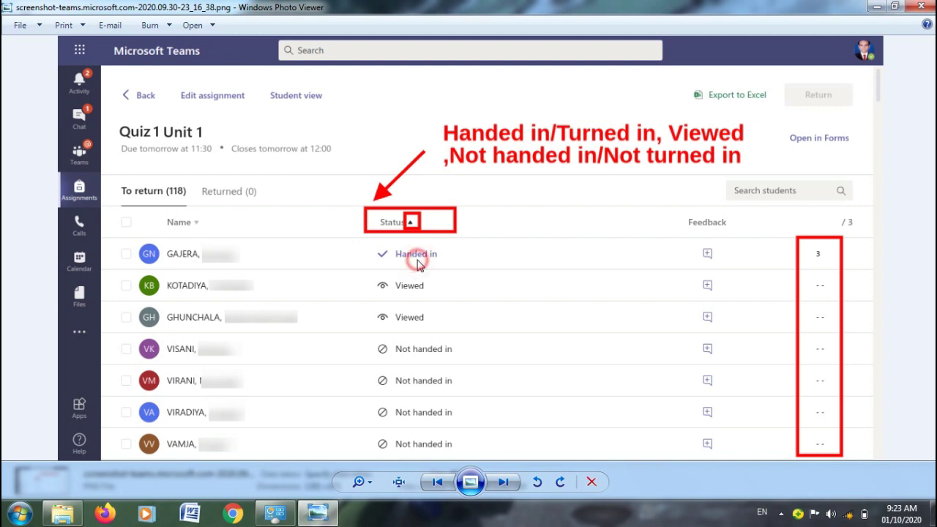
{"action": "left_click", "coordinate": [178, 260]}
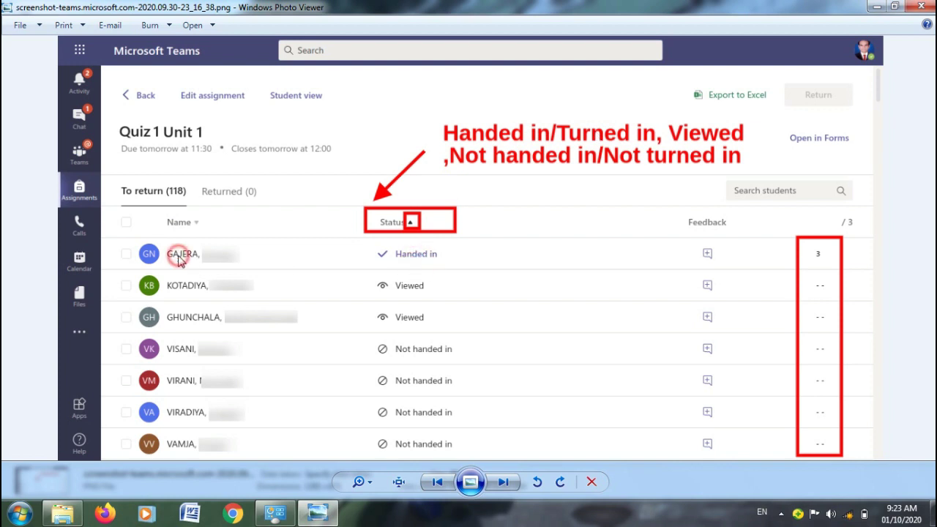
{"action": "left_click", "coordinate": [818, 256]}
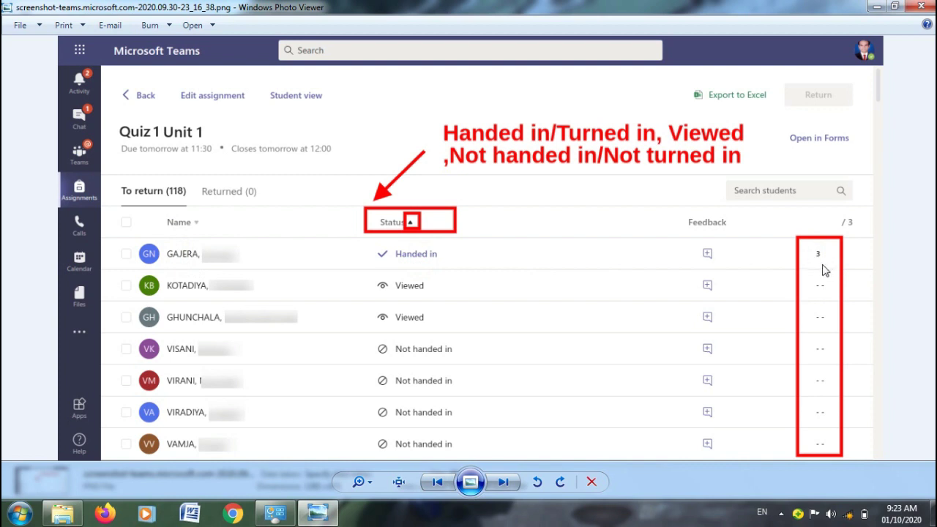
{"action": "left_click", "coordinate": [826, 254]}
- Examine the students whose status is Viewed in the quiz results screenshot
{"action": "left_click", "coordinate": [408, 286]}
{"action": "left_click", "coordinate": [412, 321]}
{"action": "left_click", "coordinate": [186, 287]}
{"action": "left_click", "coordinate": [188, 320]}
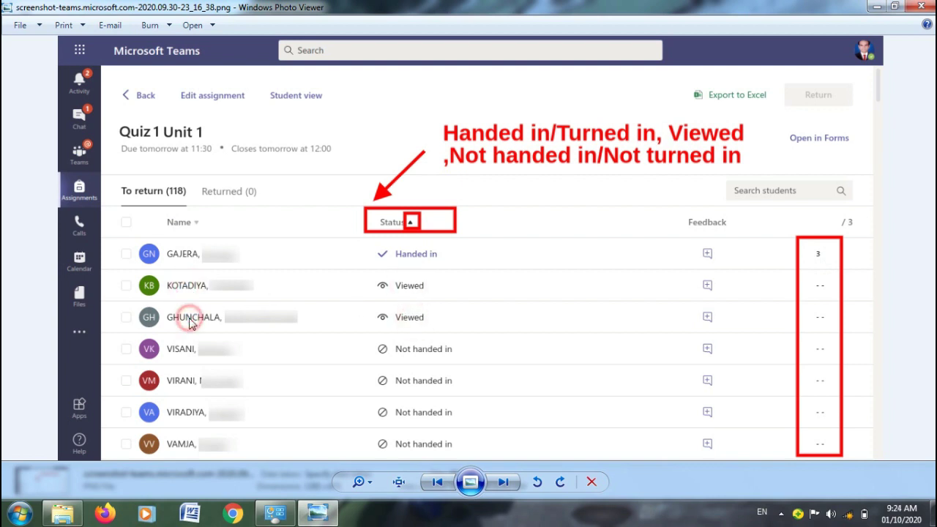
{"action": "left_click", "coordinate": [418, 286]}
{"action": "left_click", "coordinate": [423, 320]}
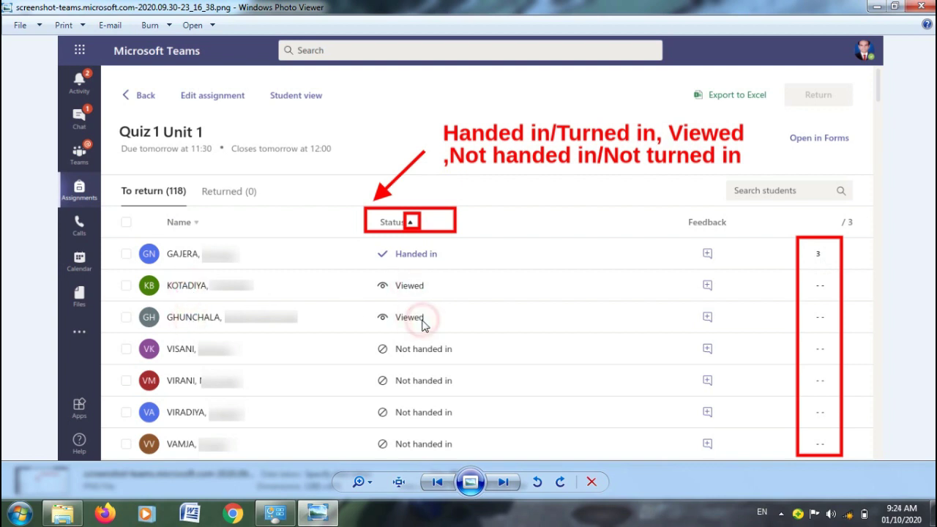
- Examine the students whose status is Not handed in and the status note above the list
{"action": "left_click", "coordinate": [525, 160]}
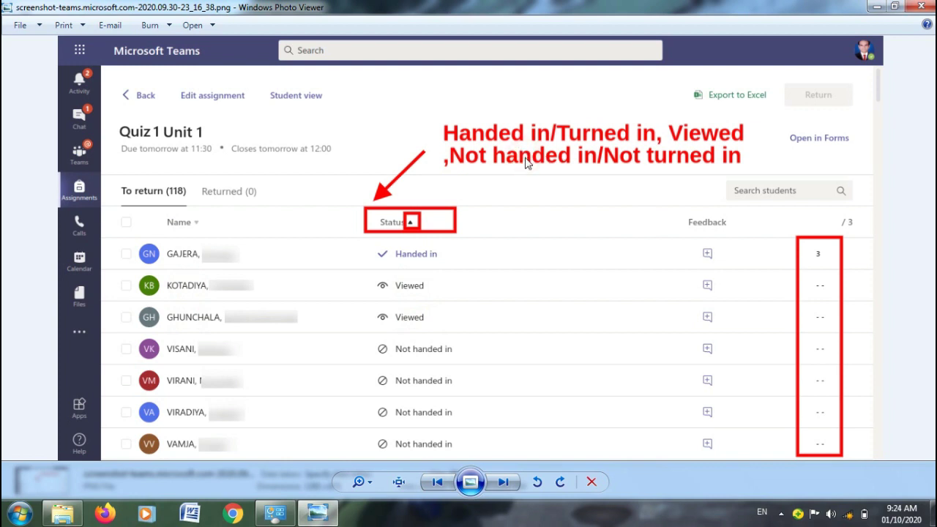
{"action": "left_click", "coordinate": [525, 163]}
{"action": "left_click", "coordinate": [616, 161]}
{"action": "left_click", "coordinate": [420, 349]}
{"action": "left_click", "coordinate": [418, 387]}
{"action": "left_click", "coordinate": [415, 414]}
{"action": "left_click", "coordinate": [414, 448]}
{"action": "left_click", "coordinate": [187, 383]}
{"action": "left_click", "coordinate": [184, 414]}
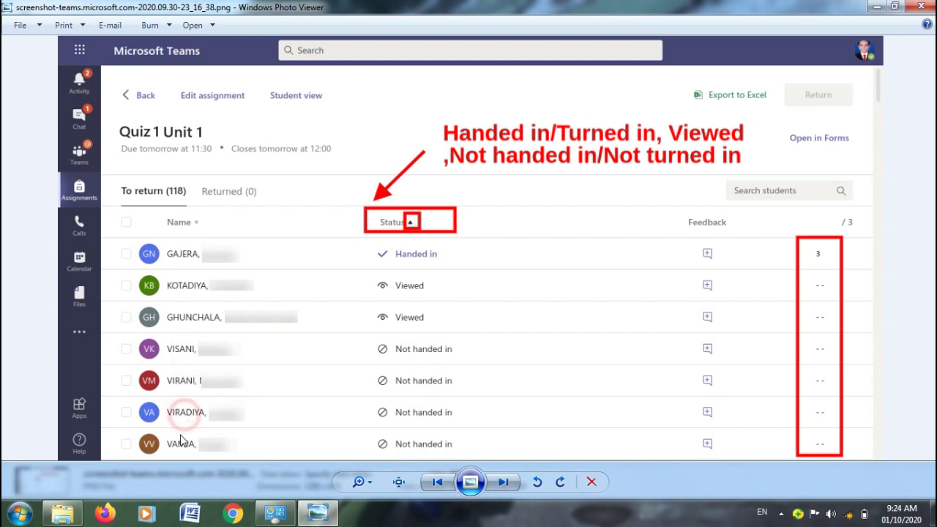
{"action": "left_click", "coordinate": [181, 442]}
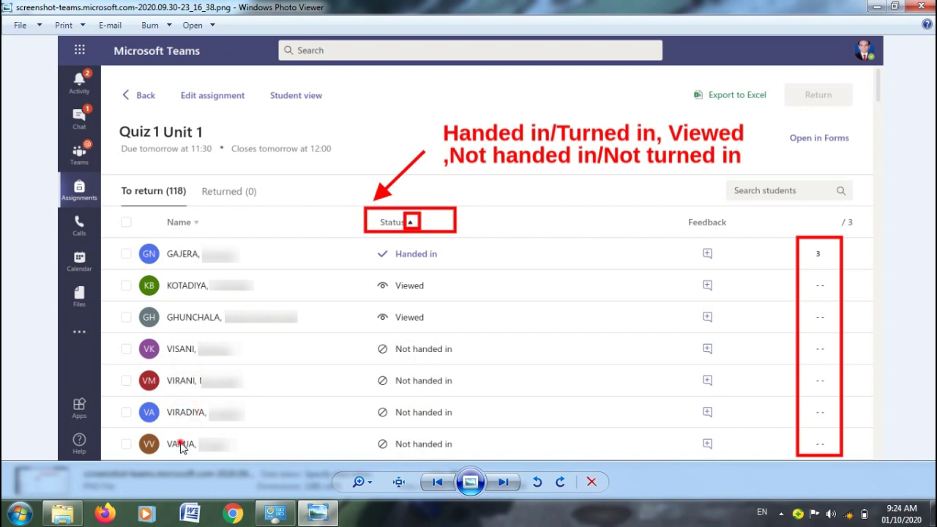
{"action": "left_click", "coordinate": [621, 169]}
- Show the next screenshot and examine how all students are selected for returning the quiz
{"action": "key", "text": "Right"}
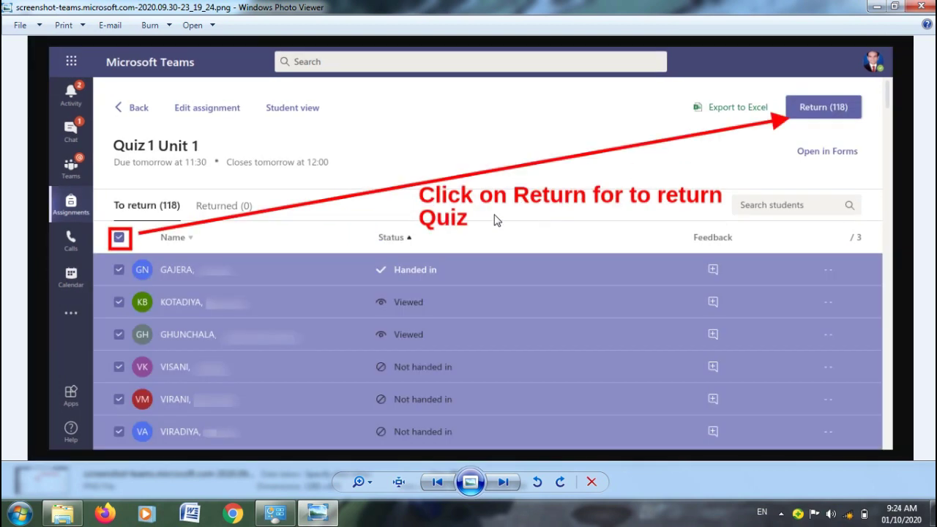
{"action": "left_click", "coordinate": [133, 153]}
{"action": "left_click", "coordinate": [128, 168]}
{"action": "left_click", "coordinate": [120, 240]}
{"action": "left_click", "coordinate": [813, 111]}
- View the screenshot on exporting the class mark sheet to Excel, and advance to the one of the returned quiz
{"action": "key", "text": "Right"}
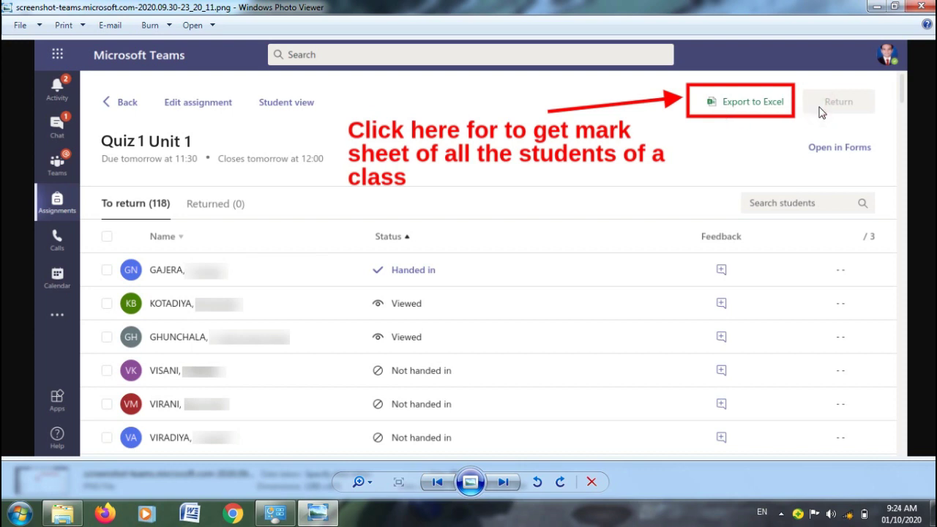
{"action": "left_click", "coordinate": [704, 112]}
{"action": "left_click", "coordinate": [494, 170]}
{"action": "key", "text": "Right"}
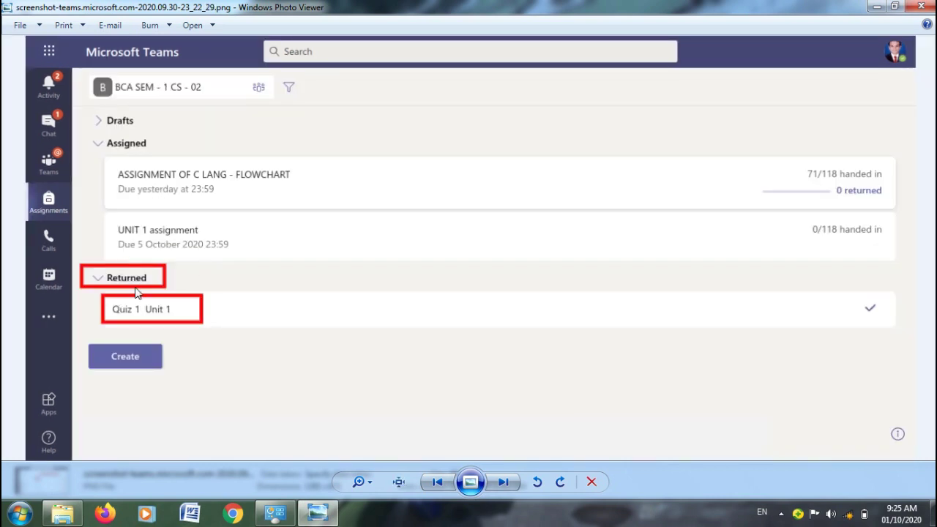